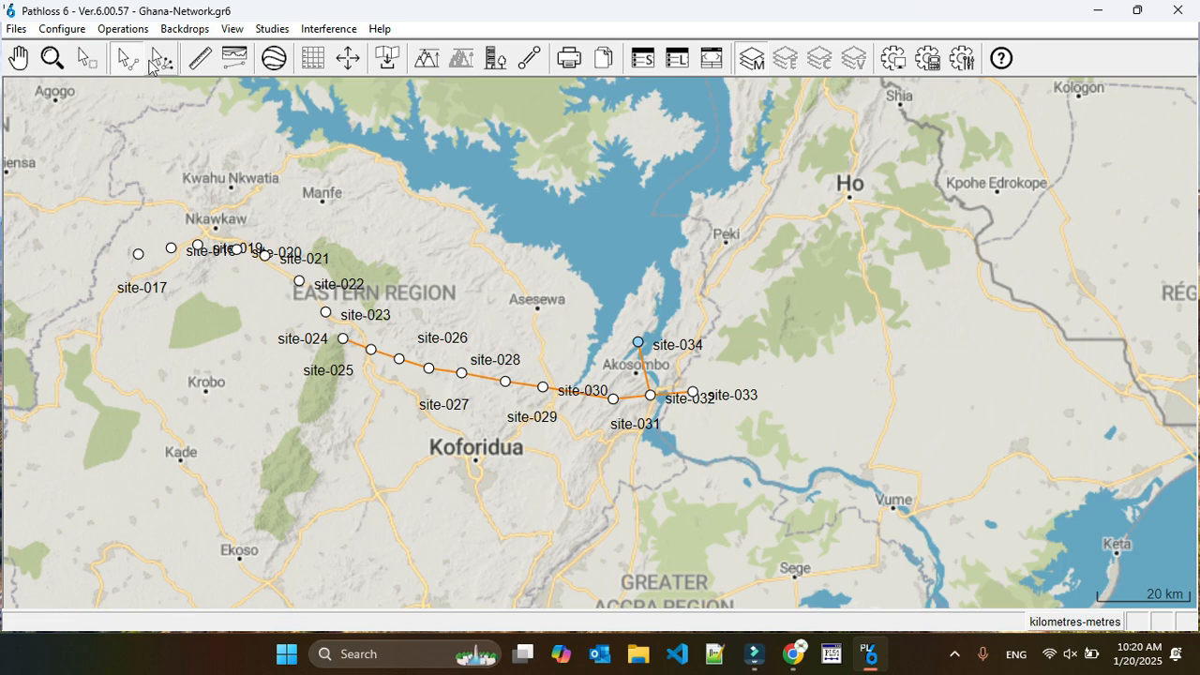
- Open the composite link reports for the Ghana-Network file and place the dialog over the map
click(123, 30)
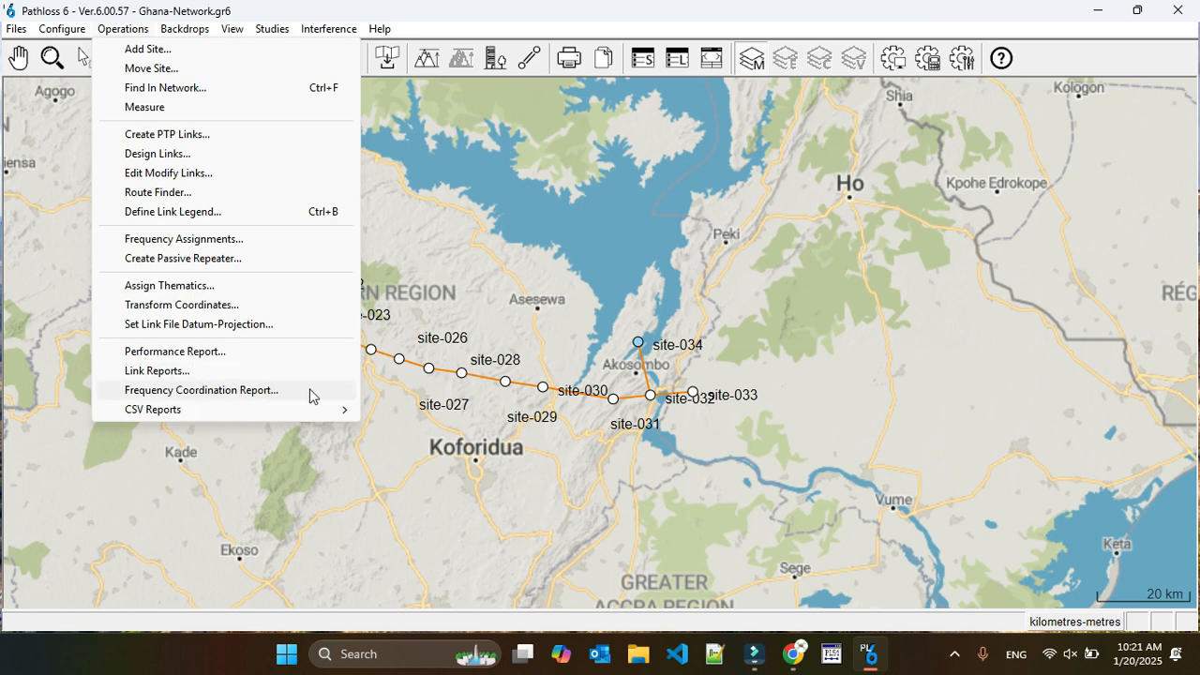
click(155, 378)
drag(288, 102, 547, 134)
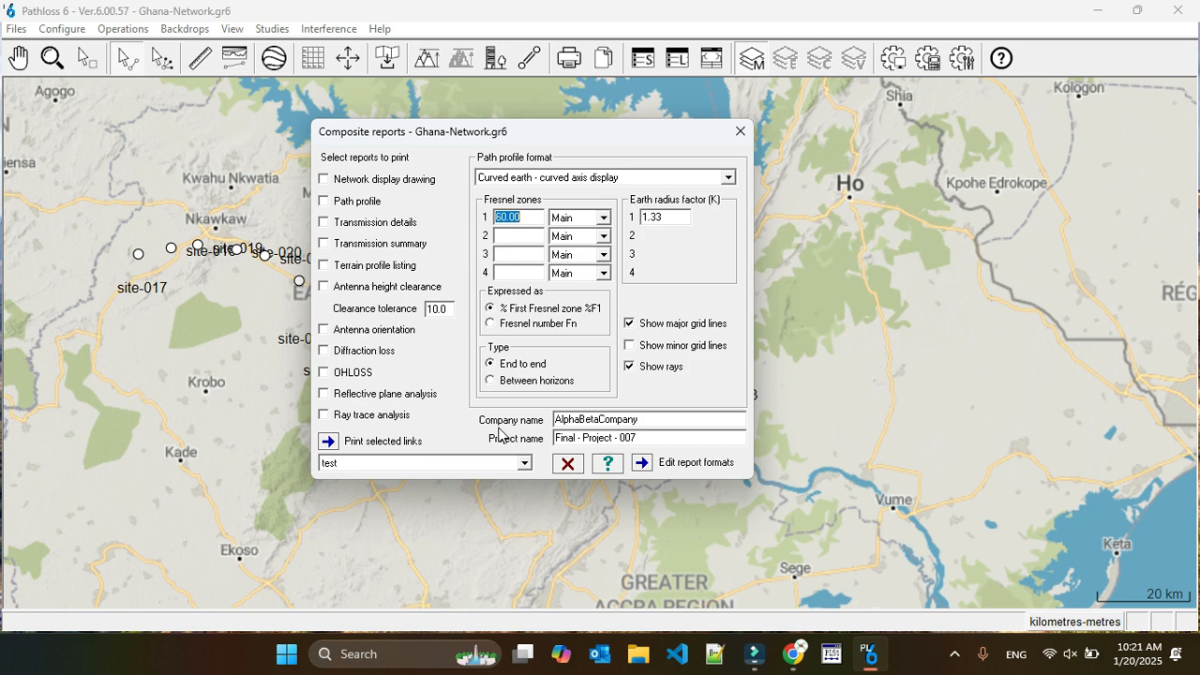
- View the RTF template of the Transmission summary report in the report formats and close it
click(645, 466)
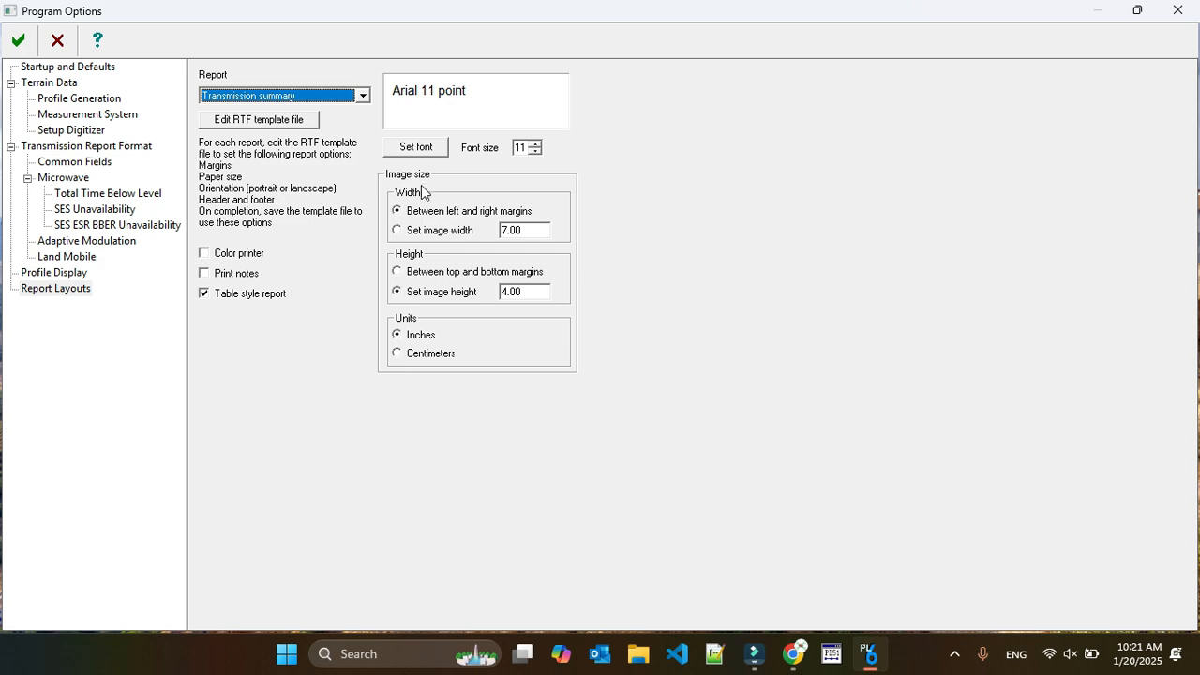
click(262, 120)
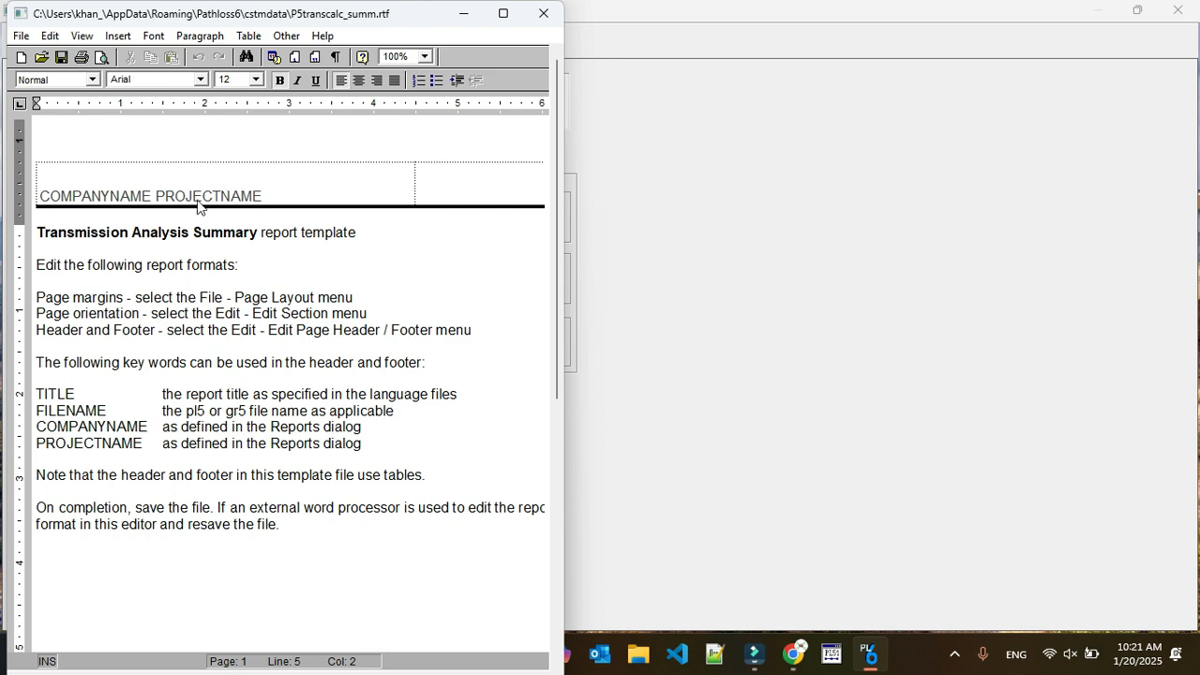
click(543, 13)
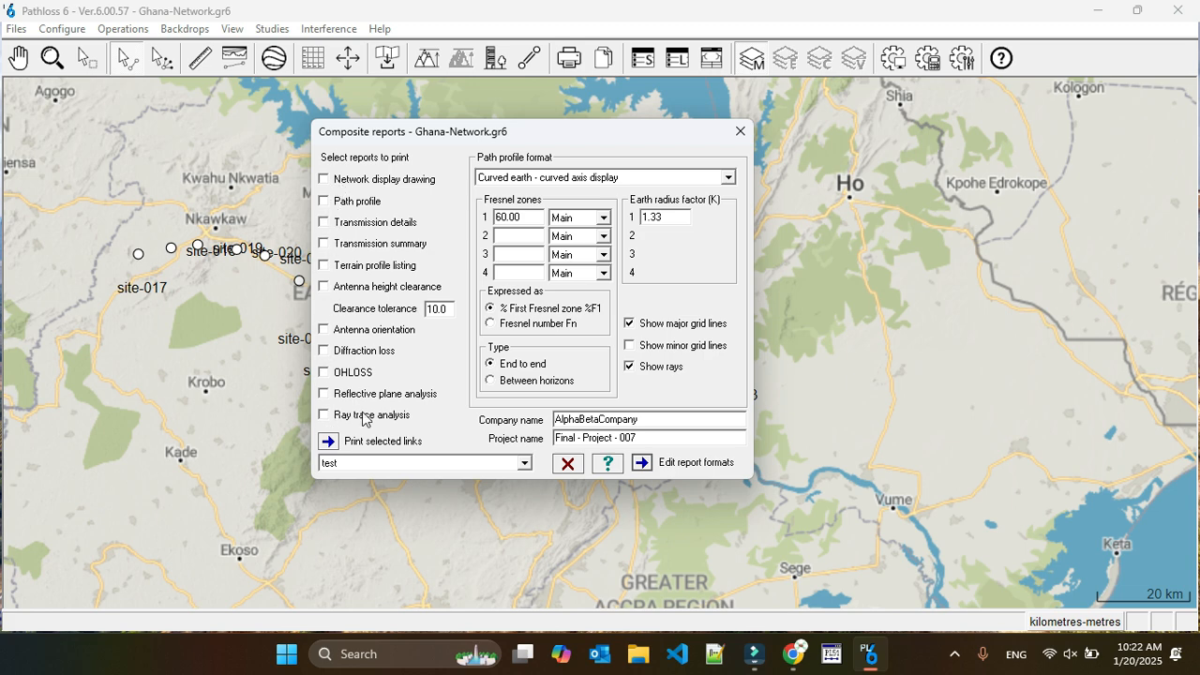
- Generate the Path profile report for All Links, look through its pages and close it
click(407, 463)
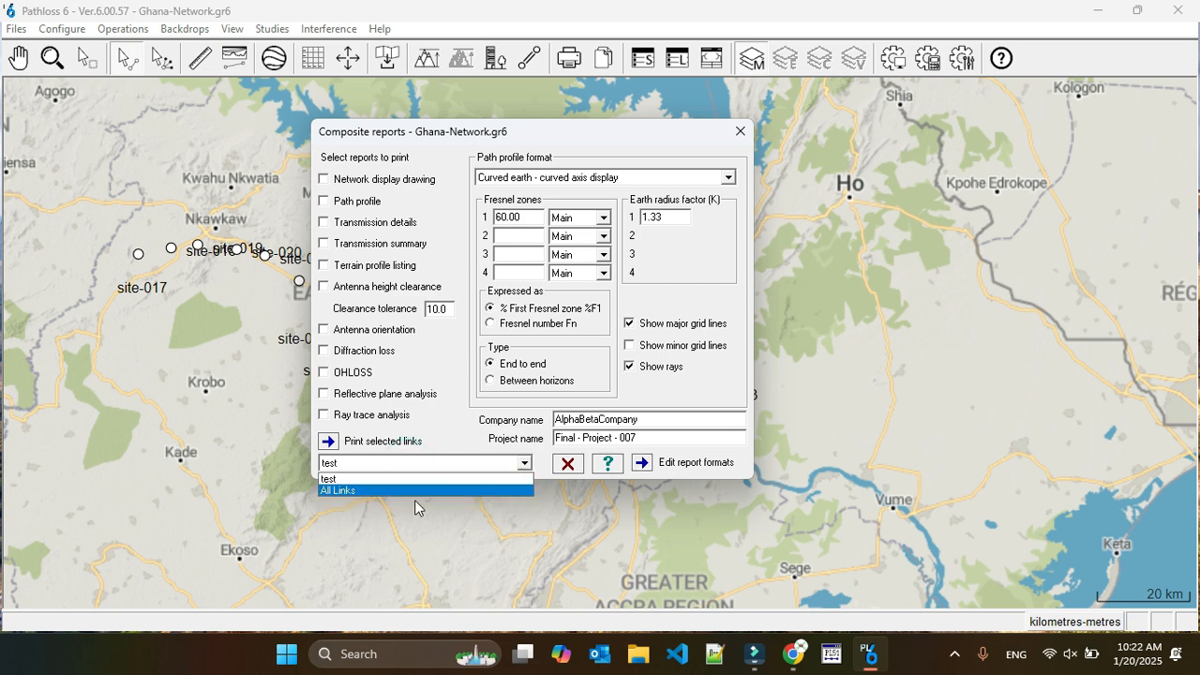
click(354, 488)
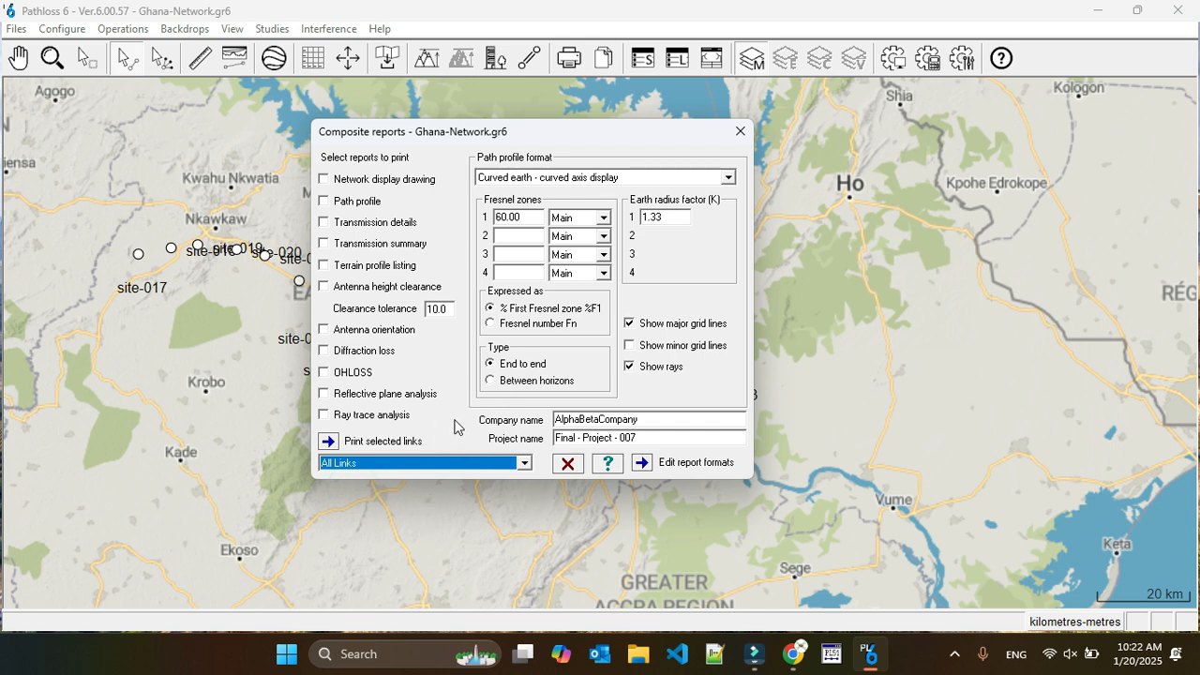
click(326, 202)
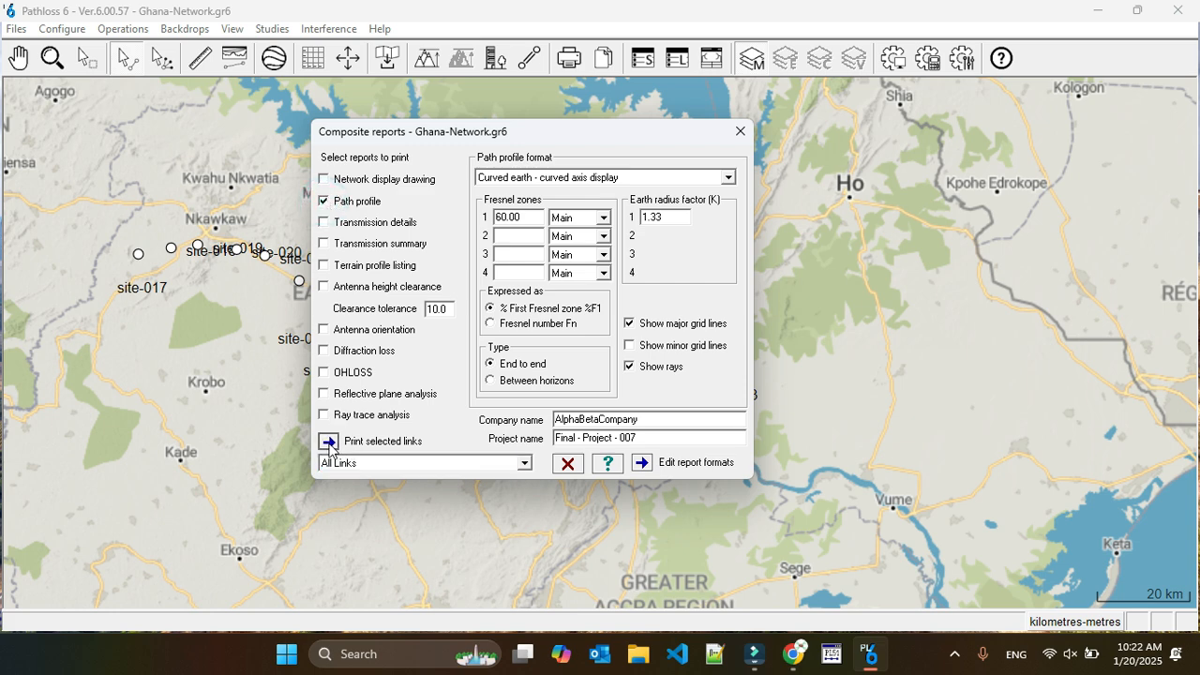
click(329, 442)
click(865, 77)
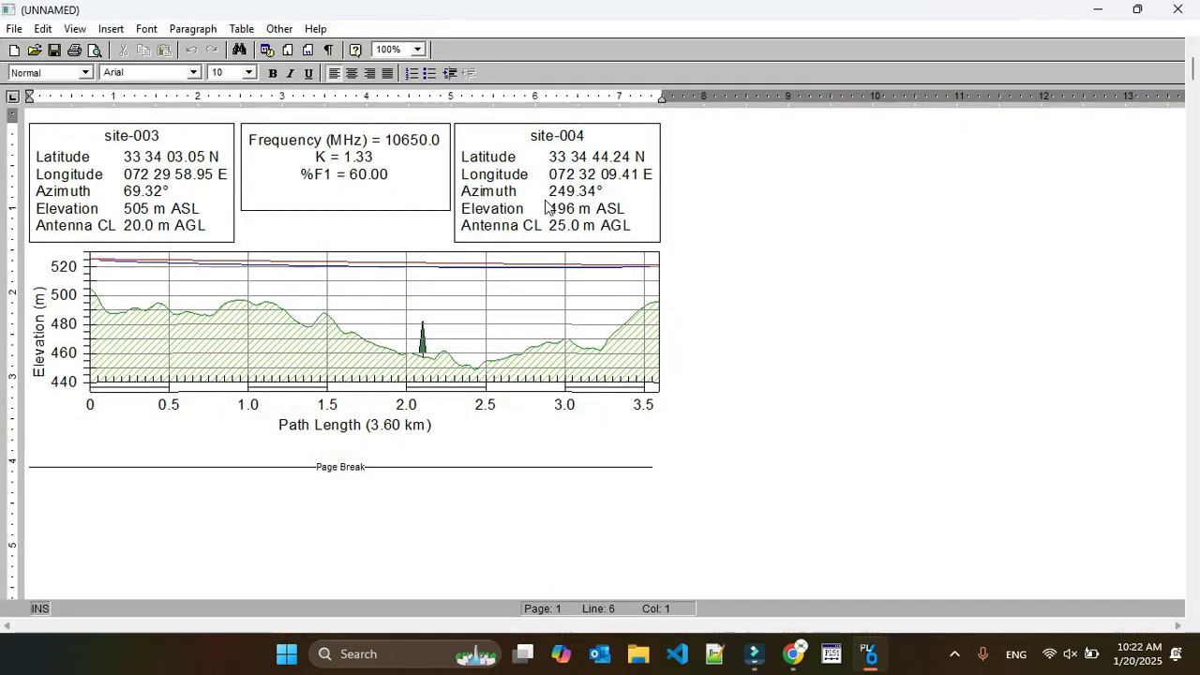
scroll(253, 360, down, 15)
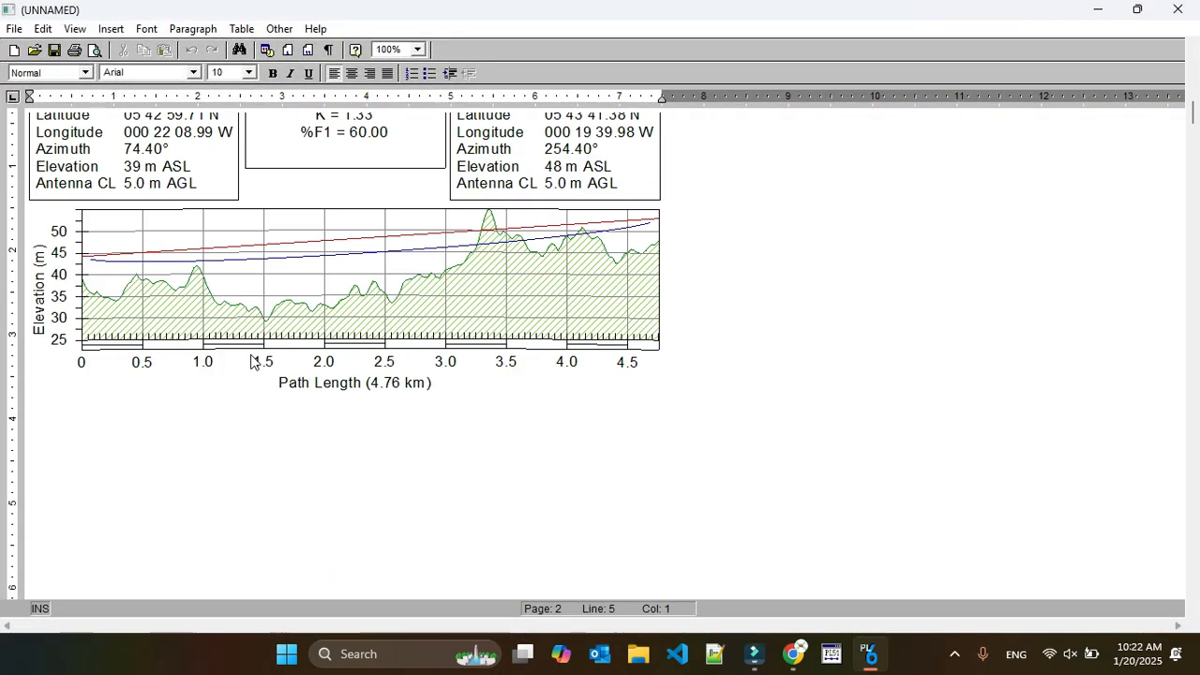
scroll(251, 361, down, 15)
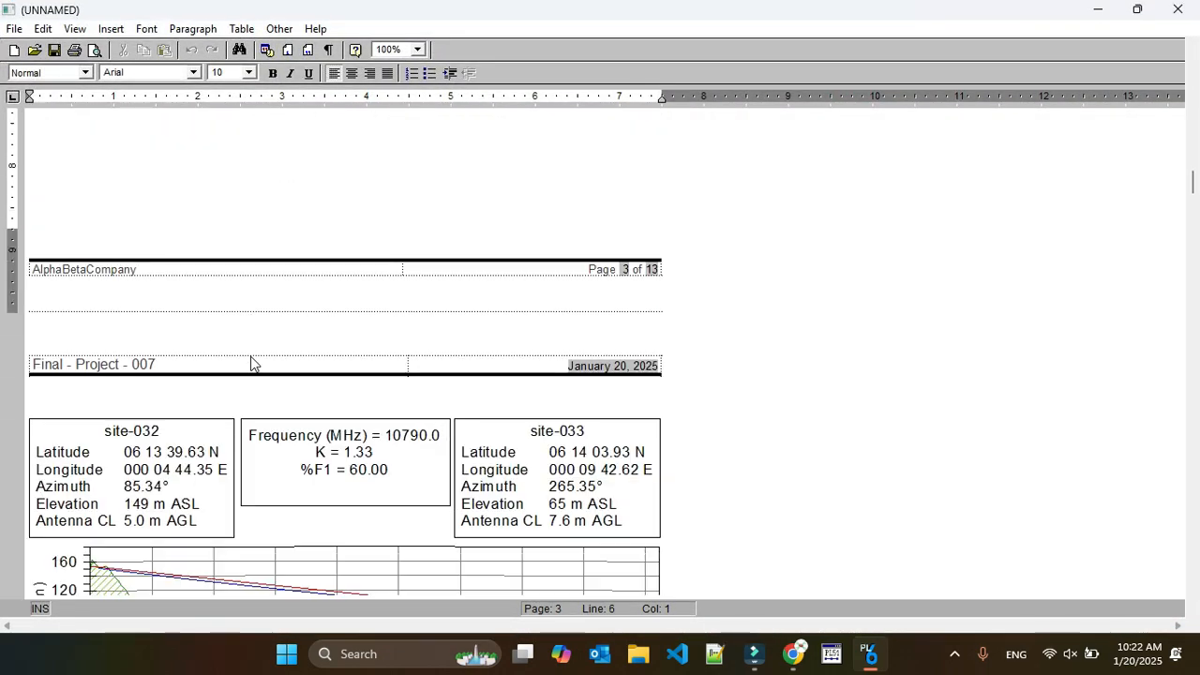
scroll(251, 363, down, 15)
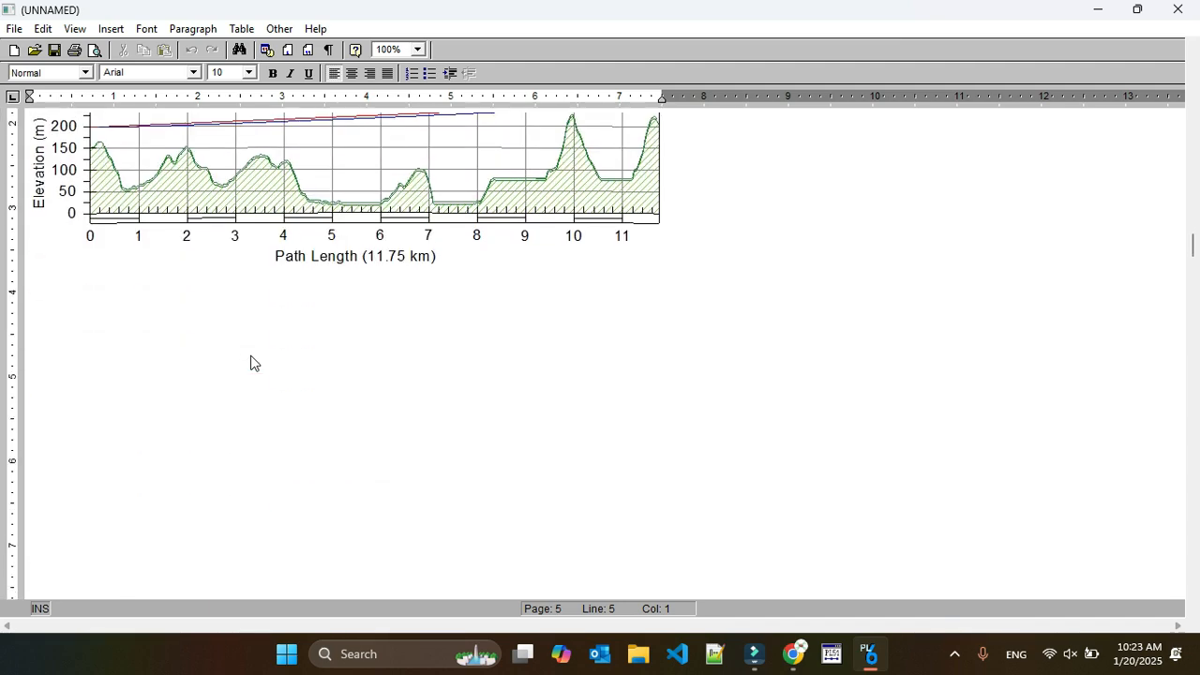
scroll(250, 364, down, 4)
click(1178, 8)
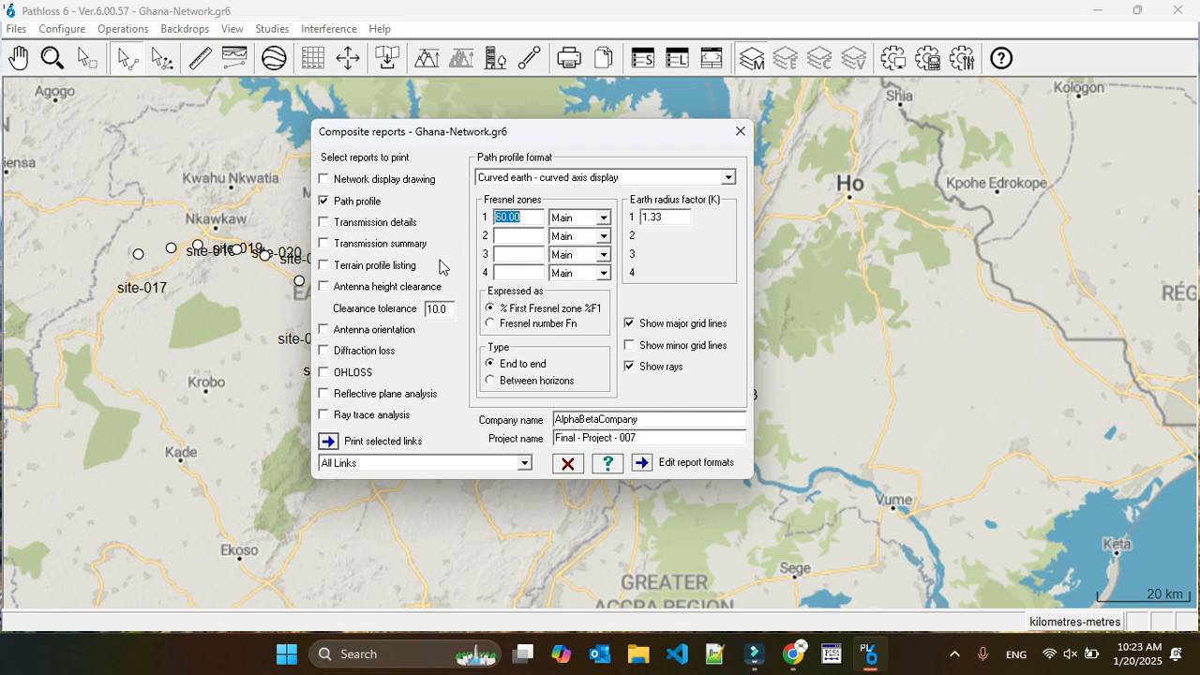
- Generate a report for all links containing only Transmission details, look through it and close it
click(324, 201)
click(324, 222)
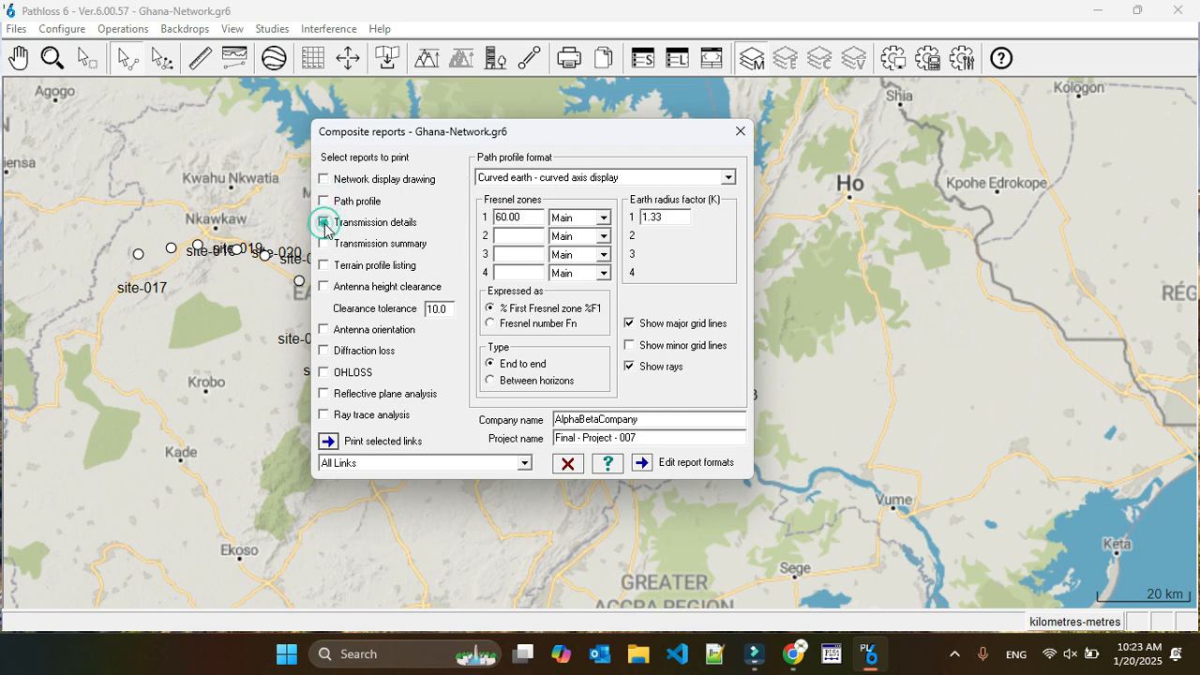
click(330, 440)
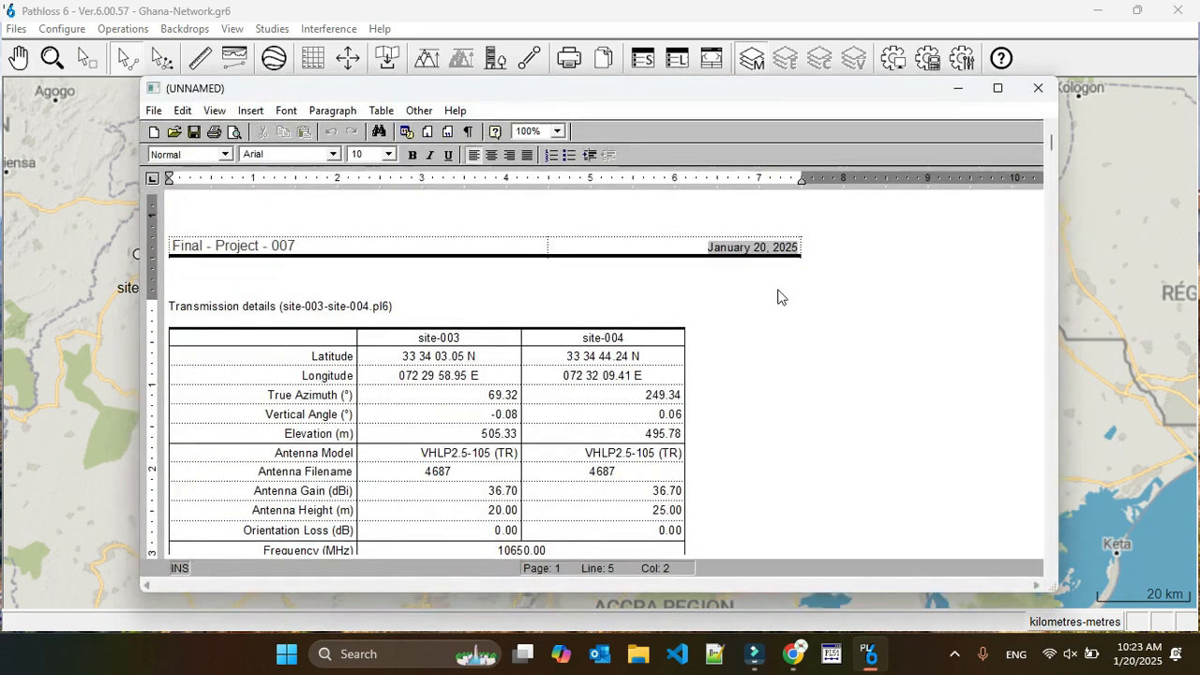
scroll(713, 405, down, 20)
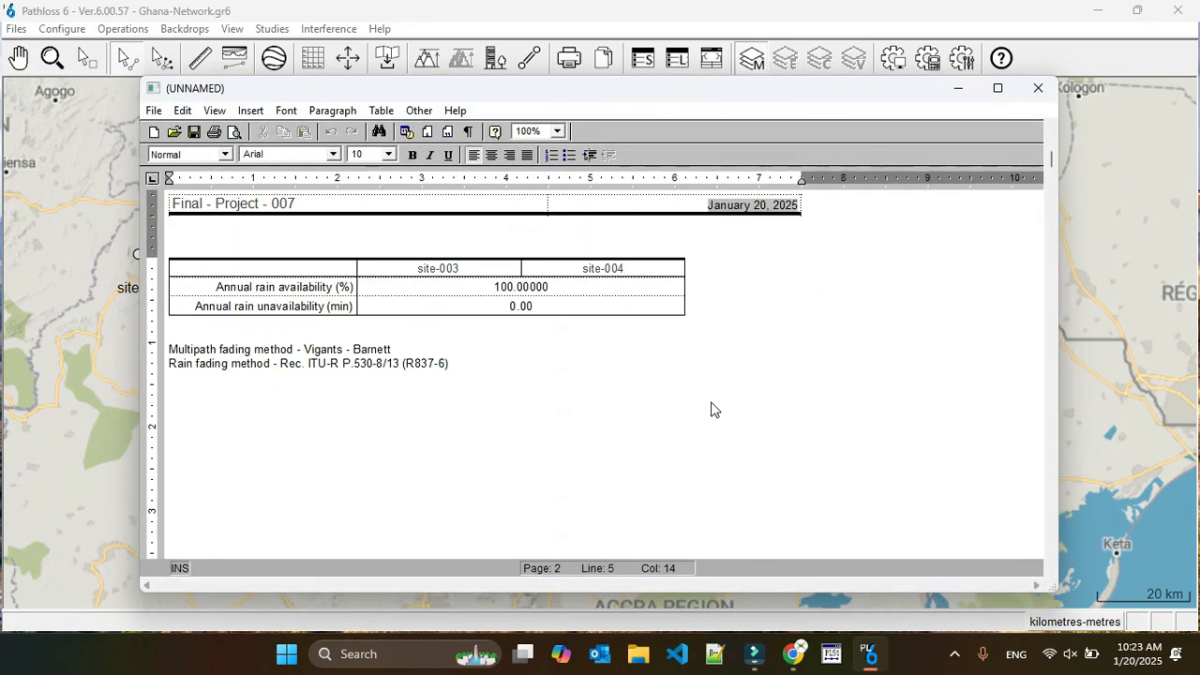
scroll(711, 409, down, 10)
click(1036, 88)
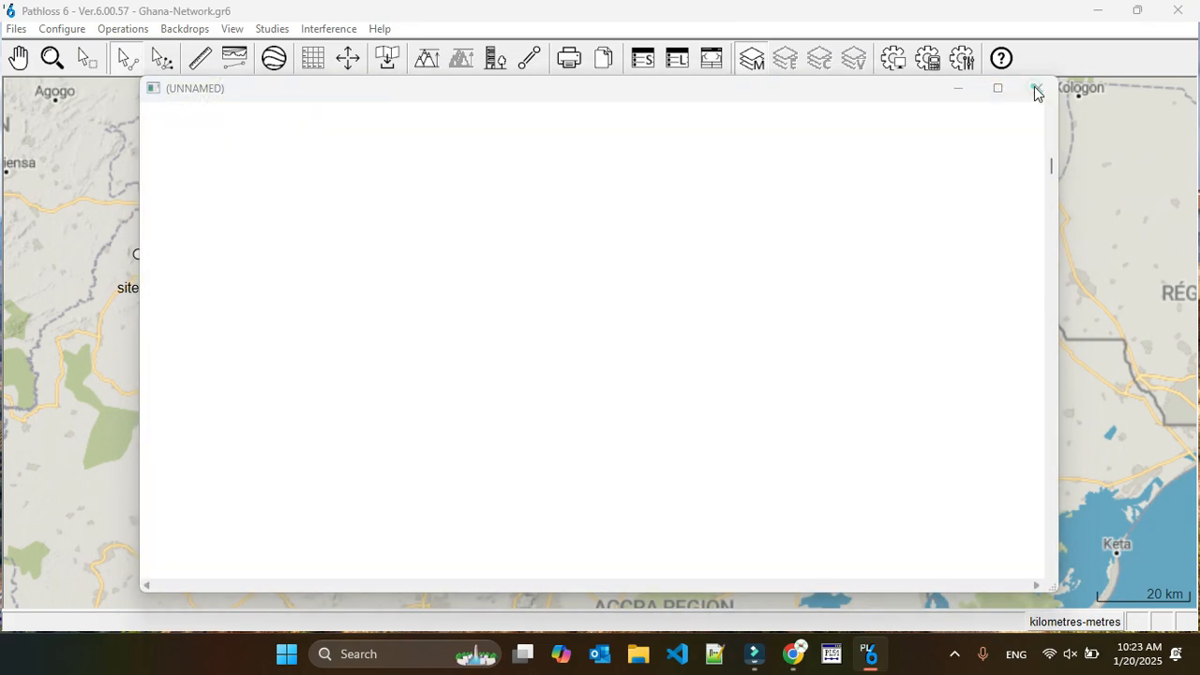
- Generate a combined report of Path profile and Transmission details for all links and maximize it
click(326, 205)
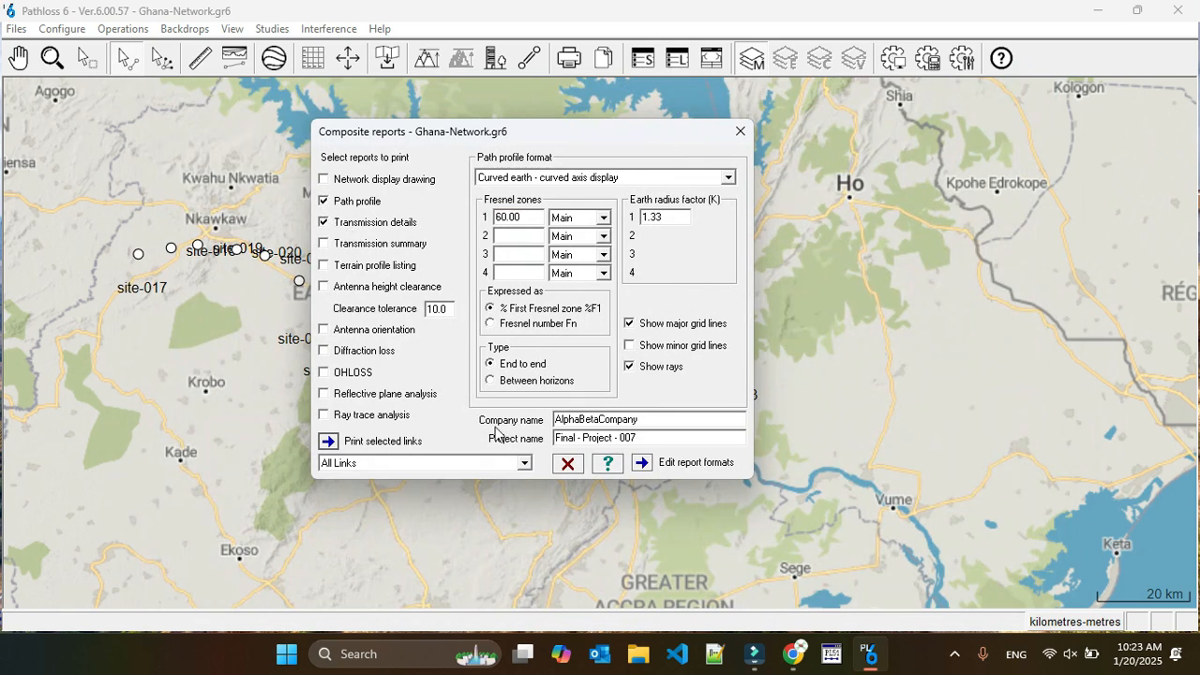
click(329, 443)
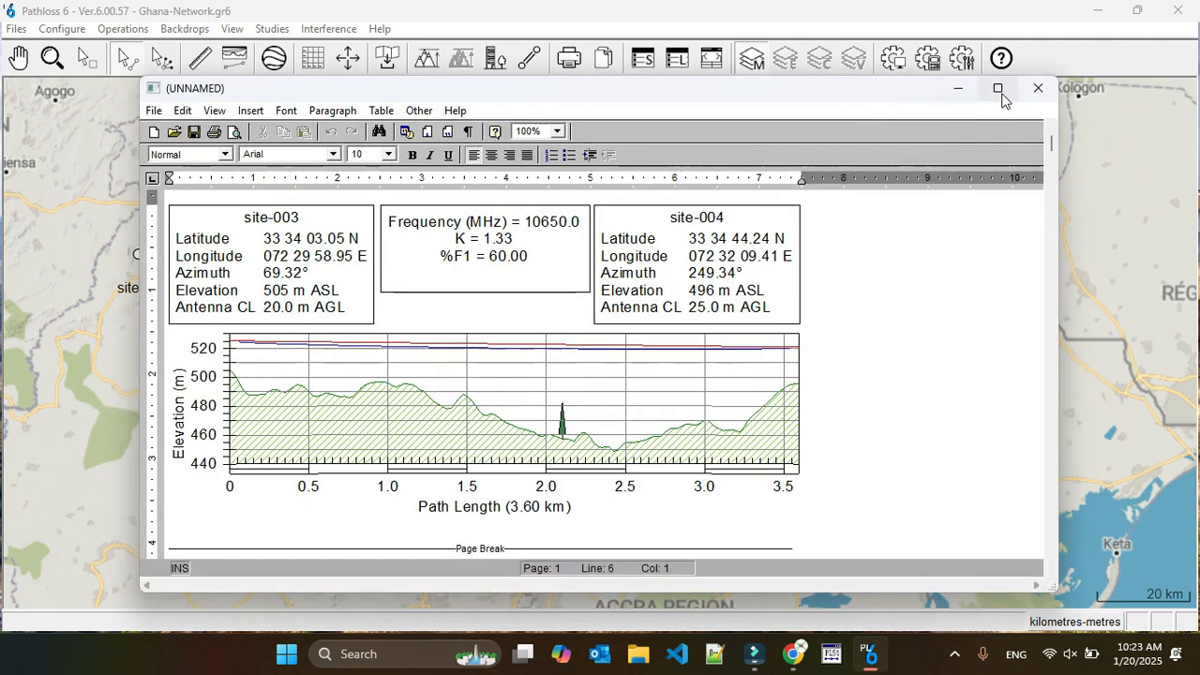
click(998, 88)
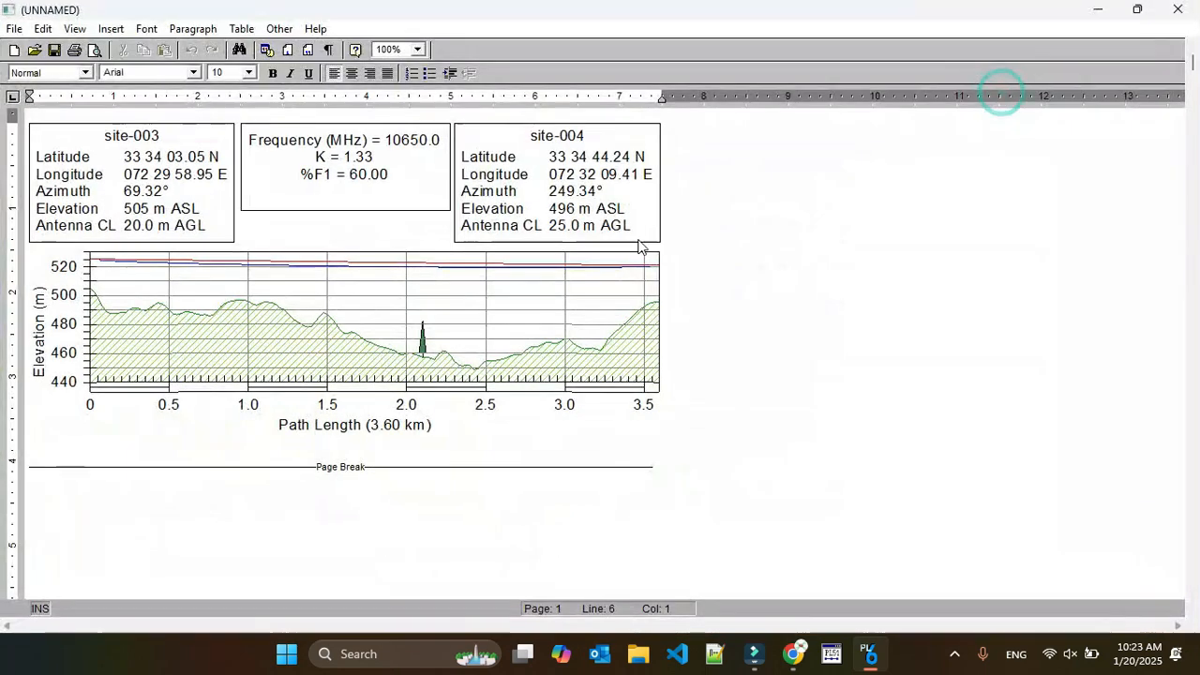
- Examine the path profile and transmission details pages of each link in the combined report, and close it
scroll(402, 249, down, 15)
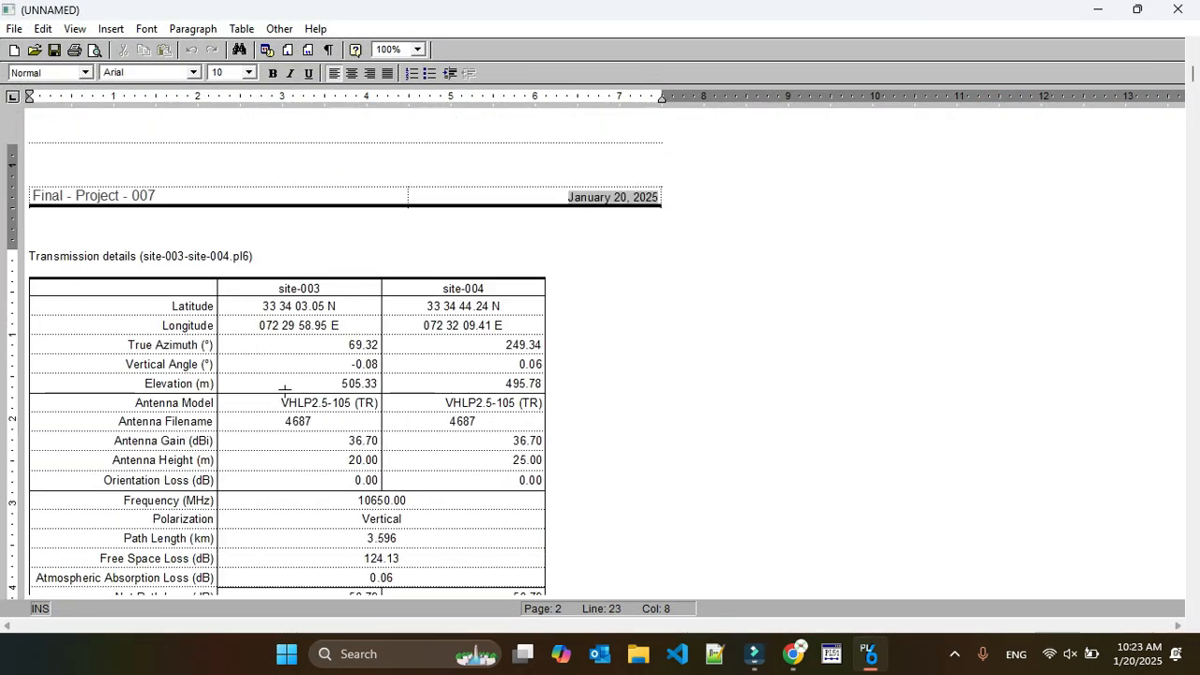
scroll(284, 388, up, 3)
scroll(287, 397, down, 8)
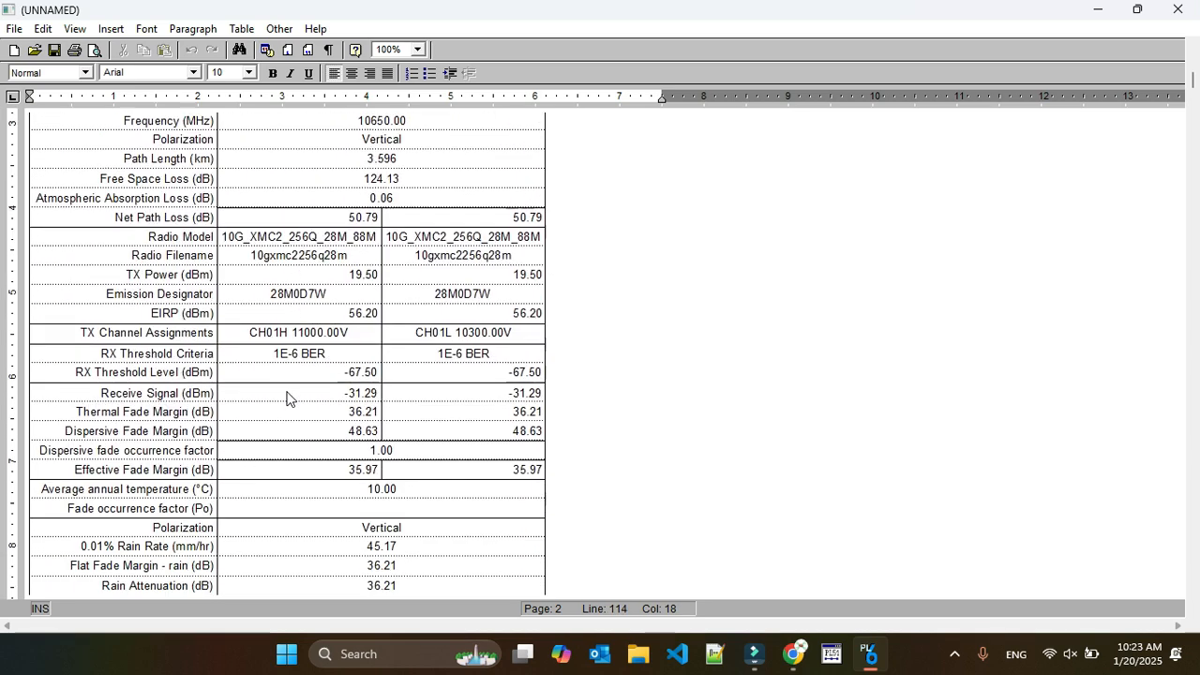
scroll(287, 397, down, 20)
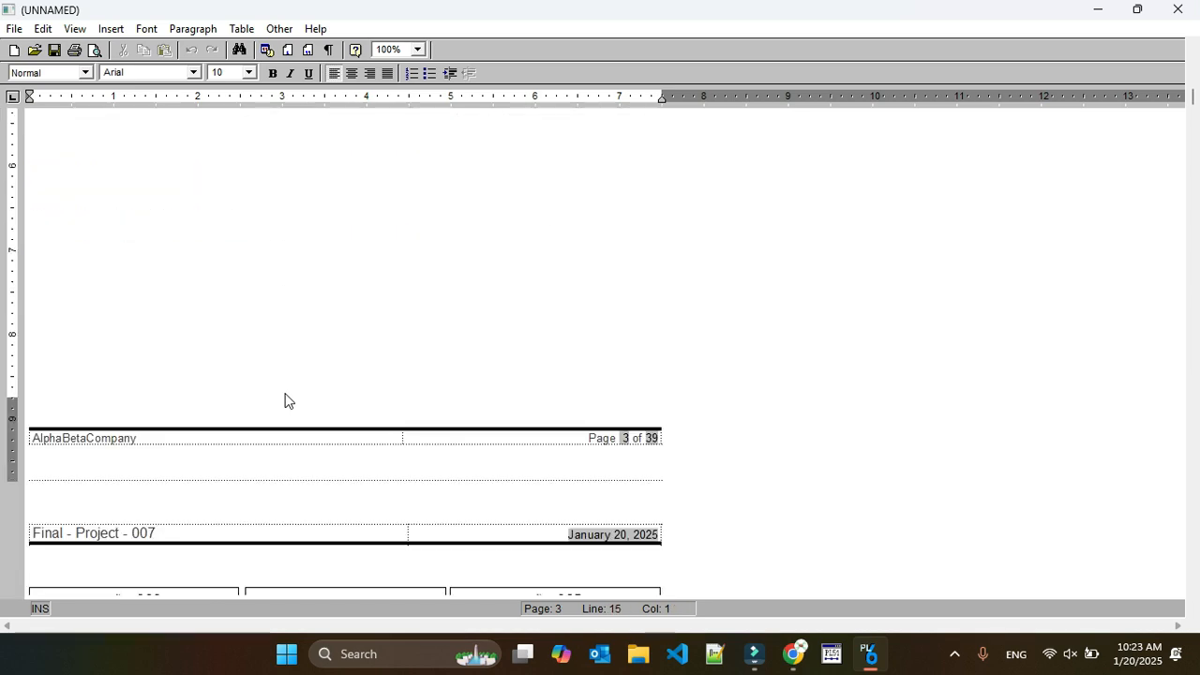
scroll(286, 398, down, 10)
scroll(266, 401, up, 2)
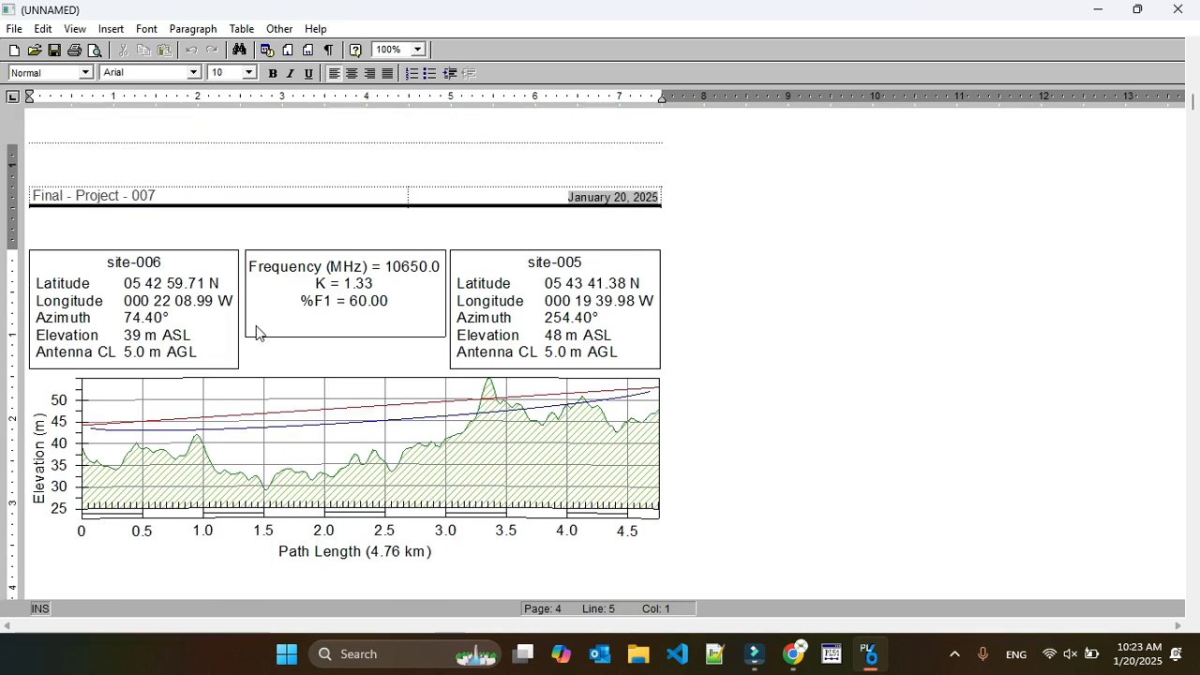
scroll(267, 366, down, 15)
scroll(275, 394, down, 5)
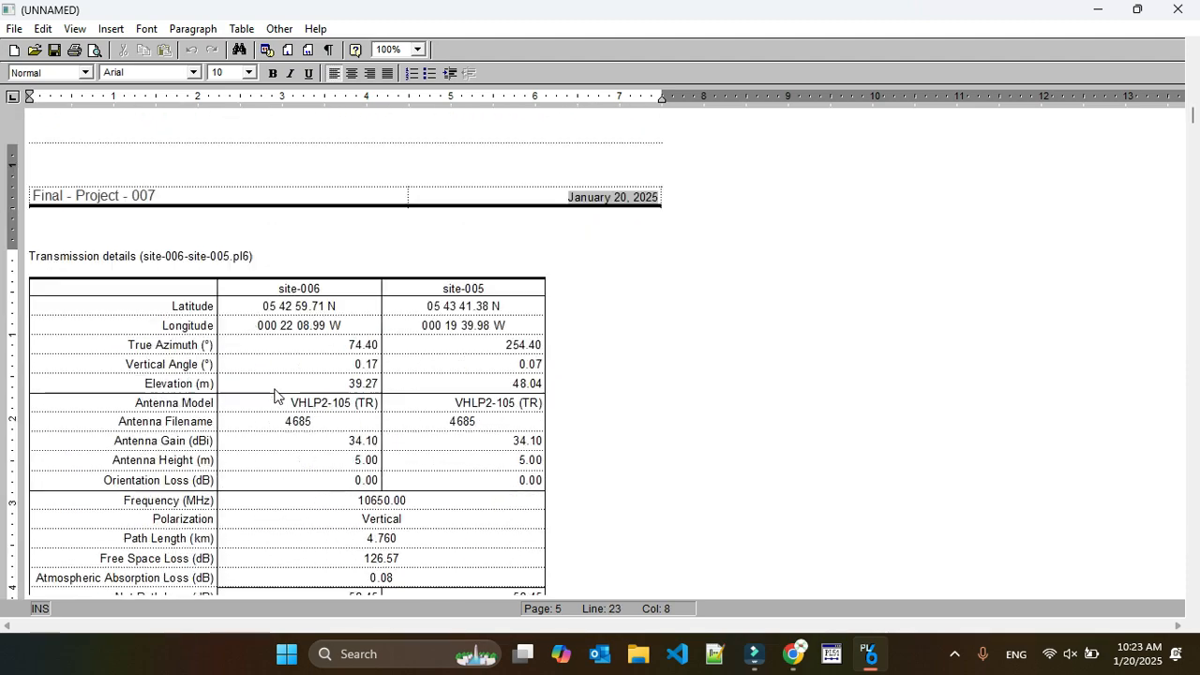
click(1177, 8)
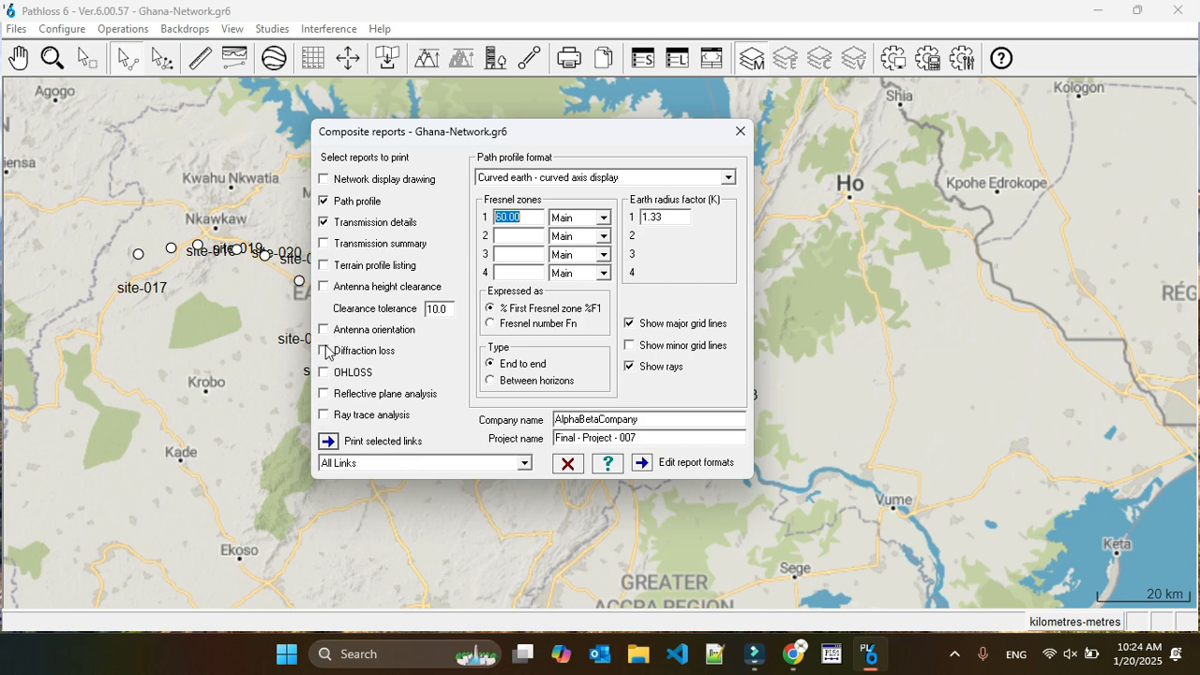
click(324, 415)
click(325, 416)
click(324, 394)
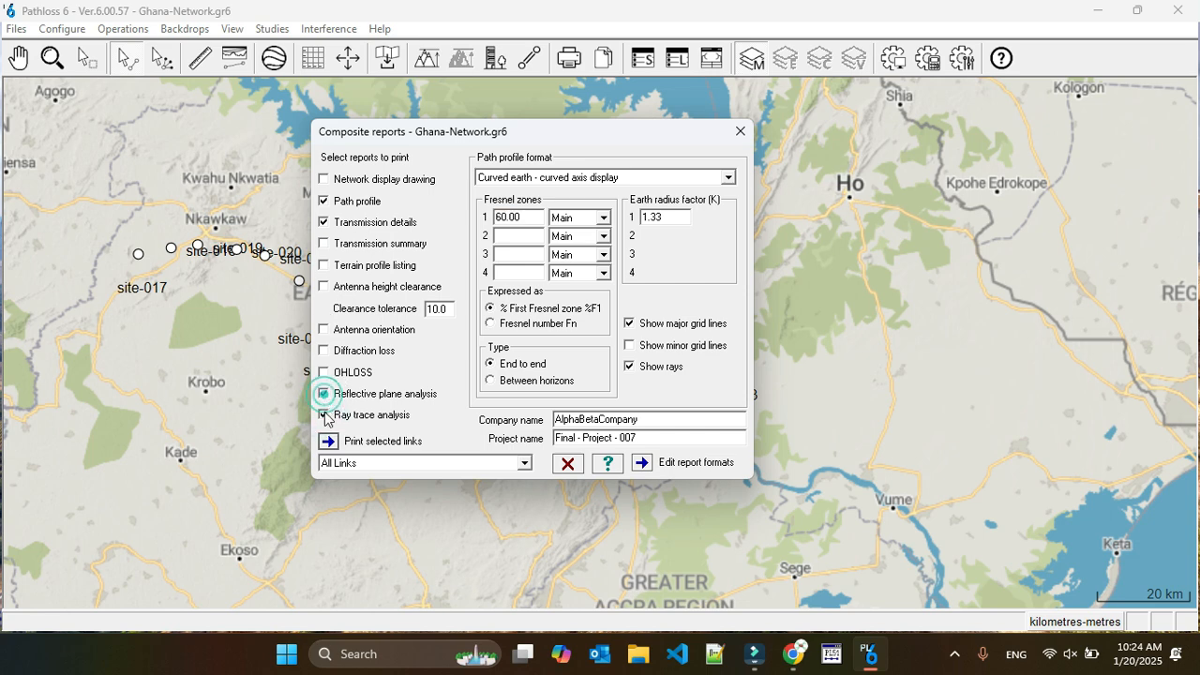
click(323, 398)
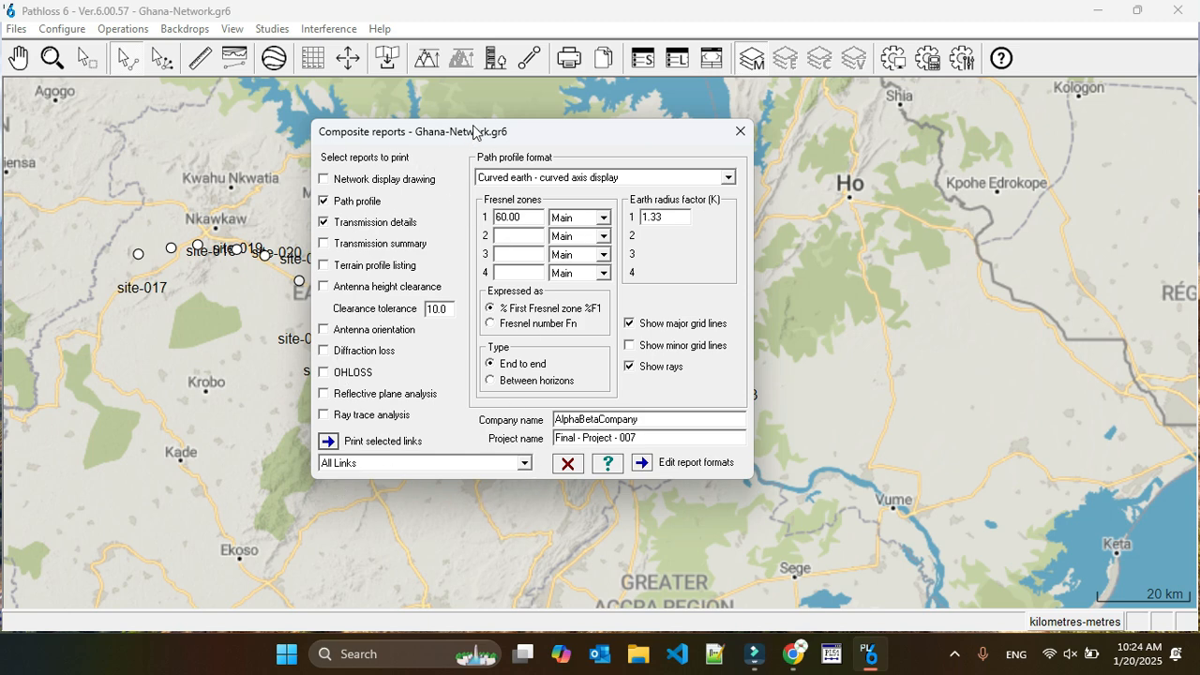
- Leave the composite reports and open the Transmission Analysis of the site-029 to site-030 link in a maximized window
click(739, 133)
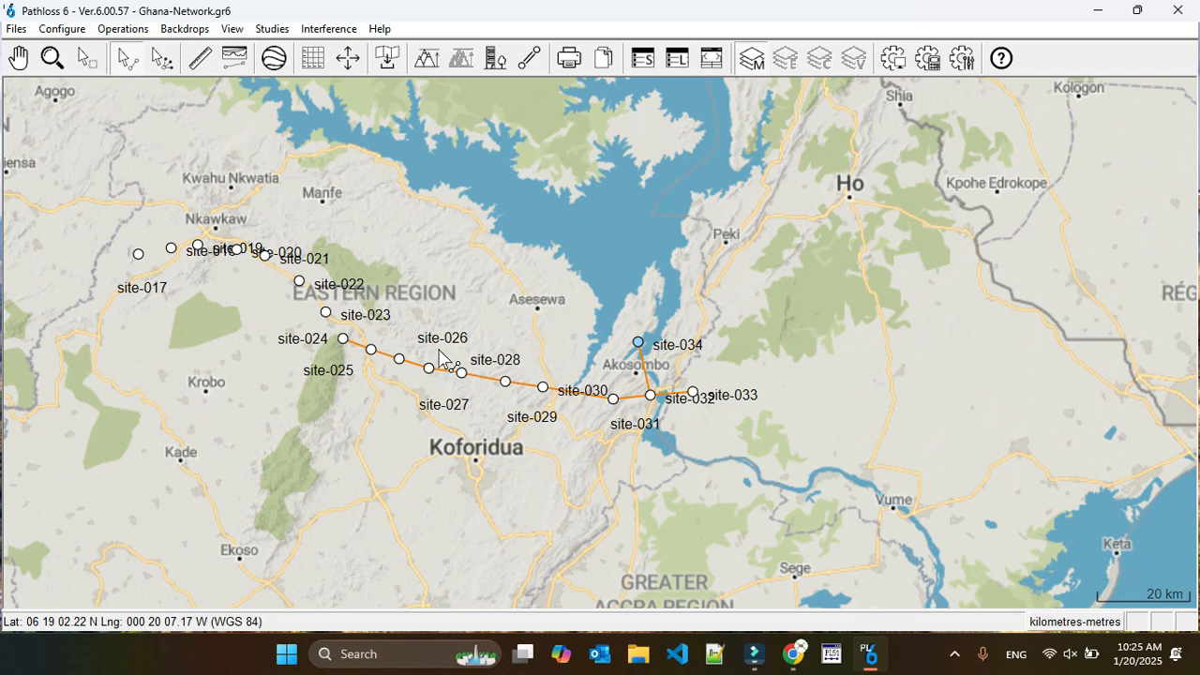
click(522, 388)
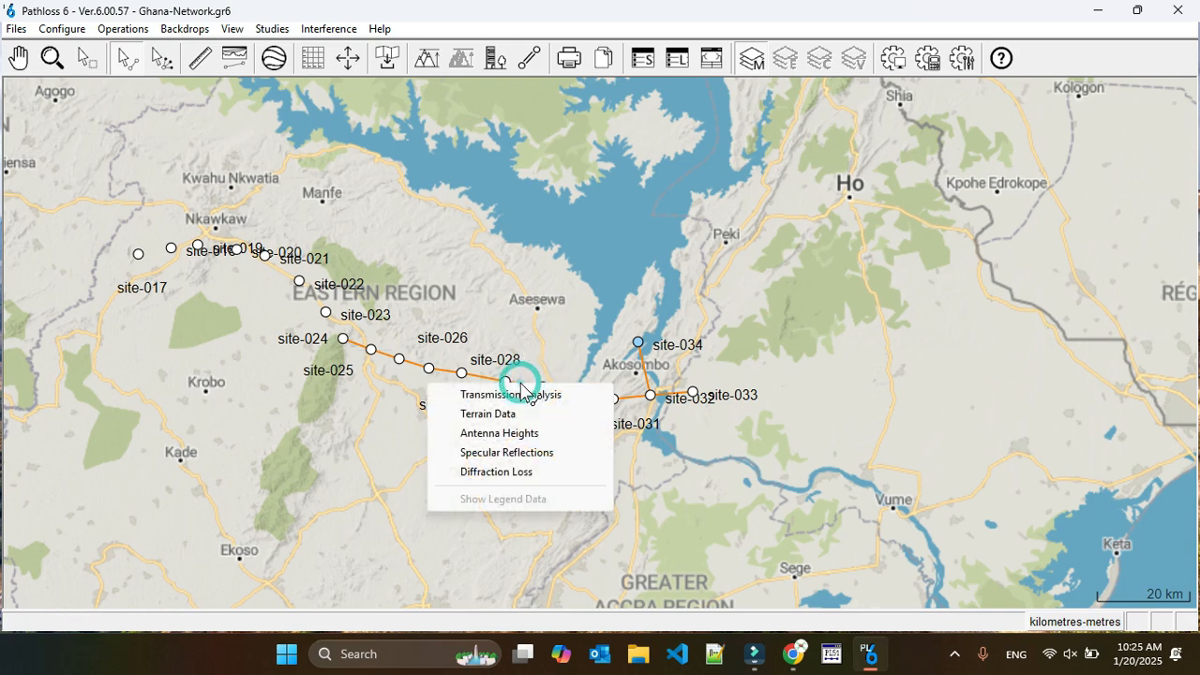
click(522, 394)
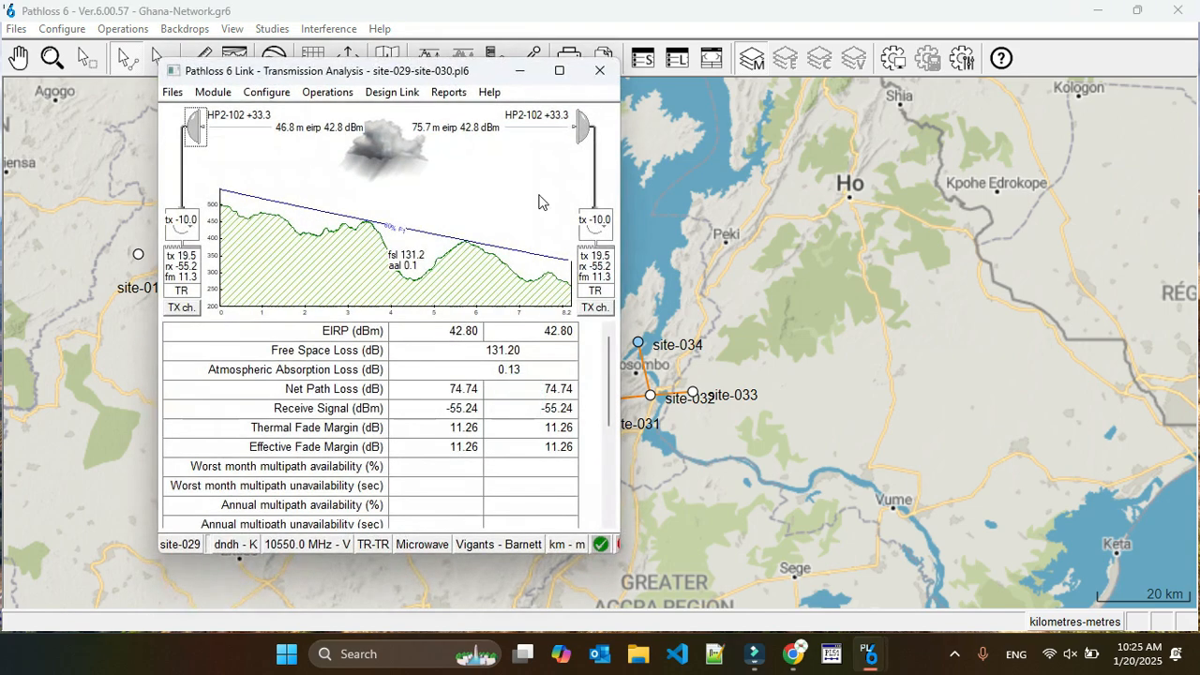
click(558, 68)
- Check which reports the transmission analysis offers and switch the link to the Terrain Data module
click(292, 29)
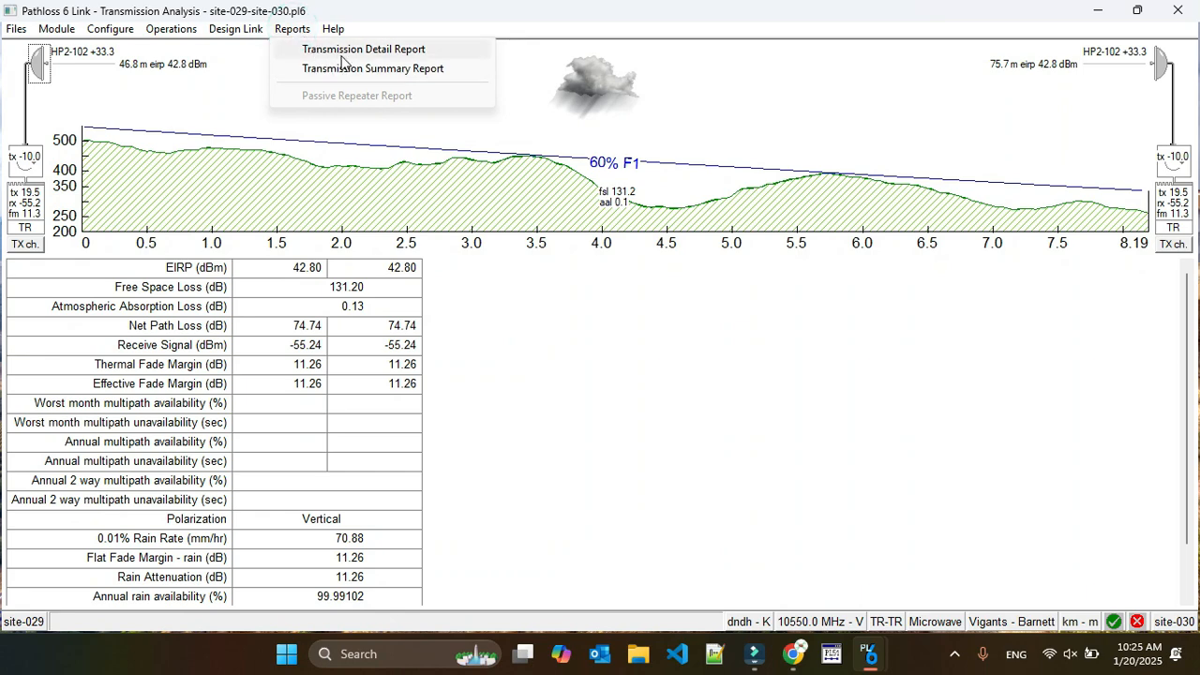
click(292, 32)
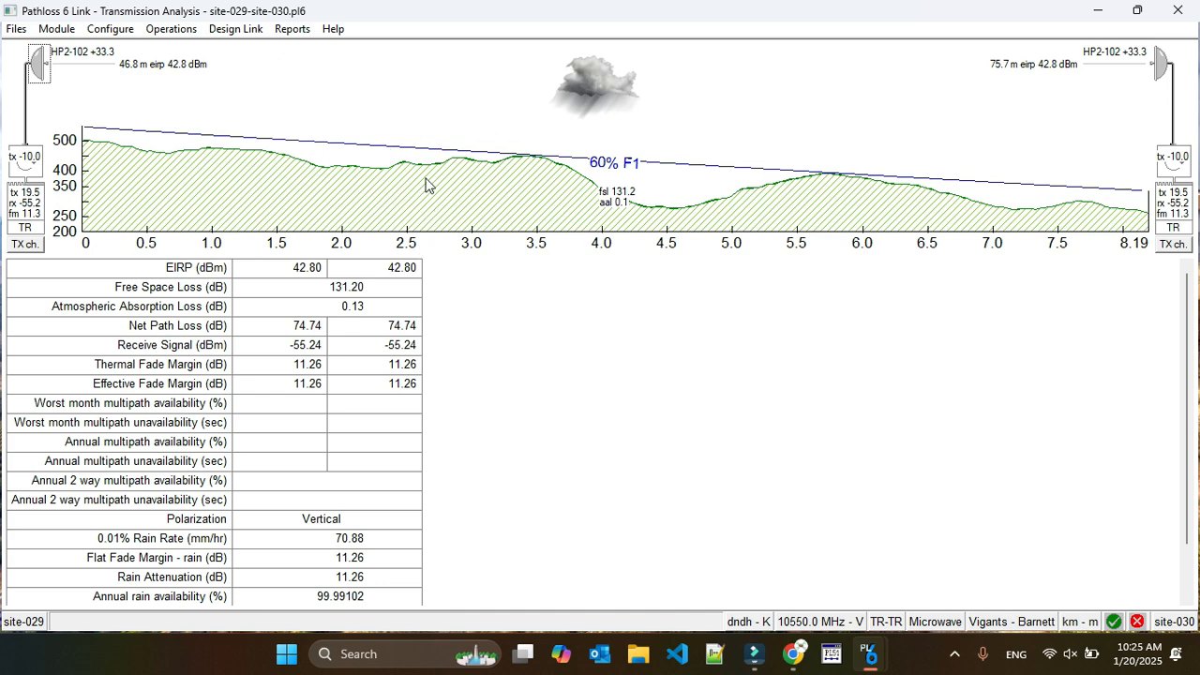
click(57, 32)
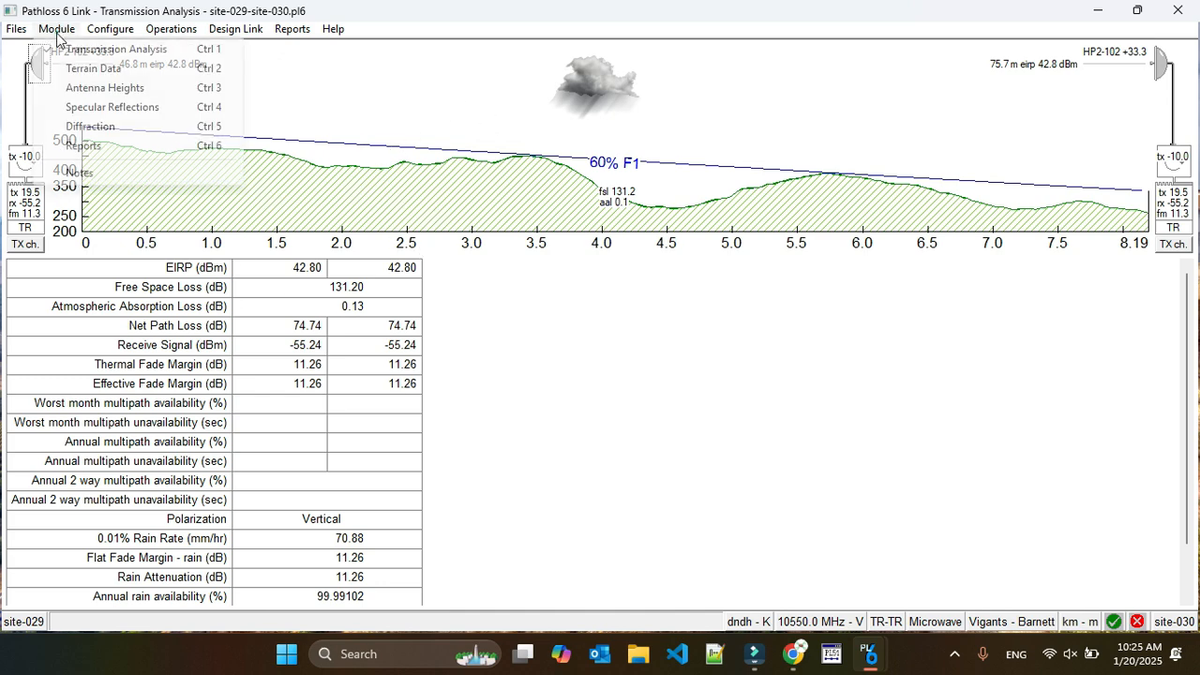
click(101, 73)
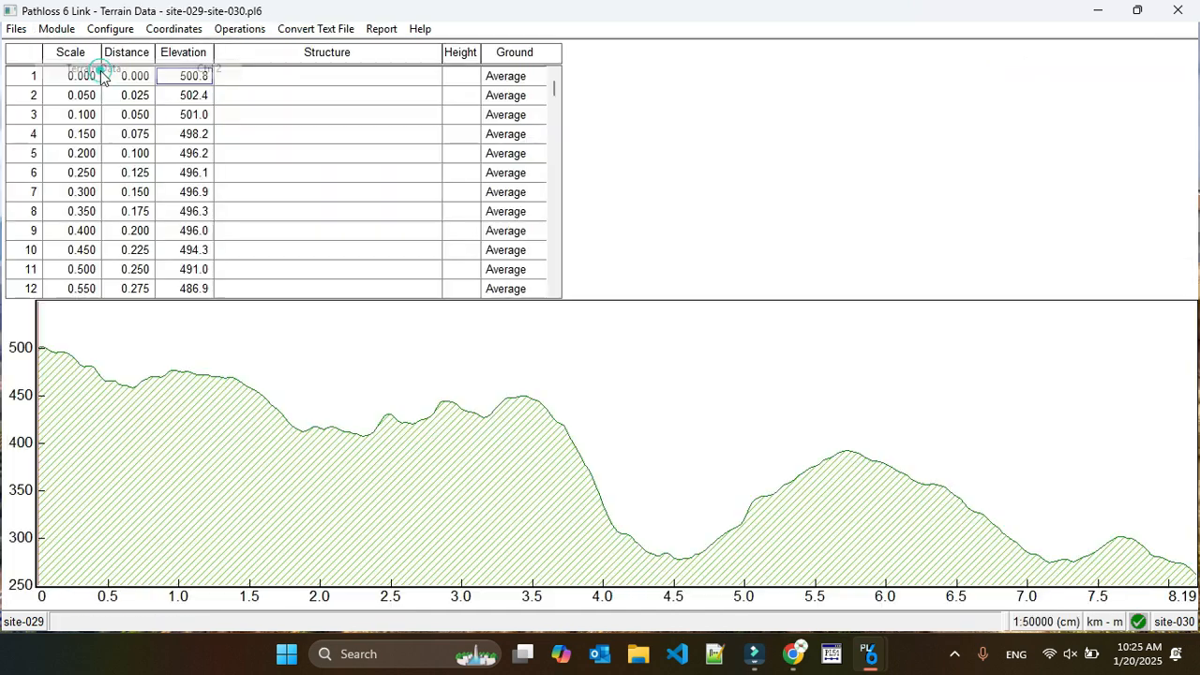
- Generate and close the Terrain Data report of the site-029 to site-030 link, and switch to the Antenna Heights module
click(381, 33)
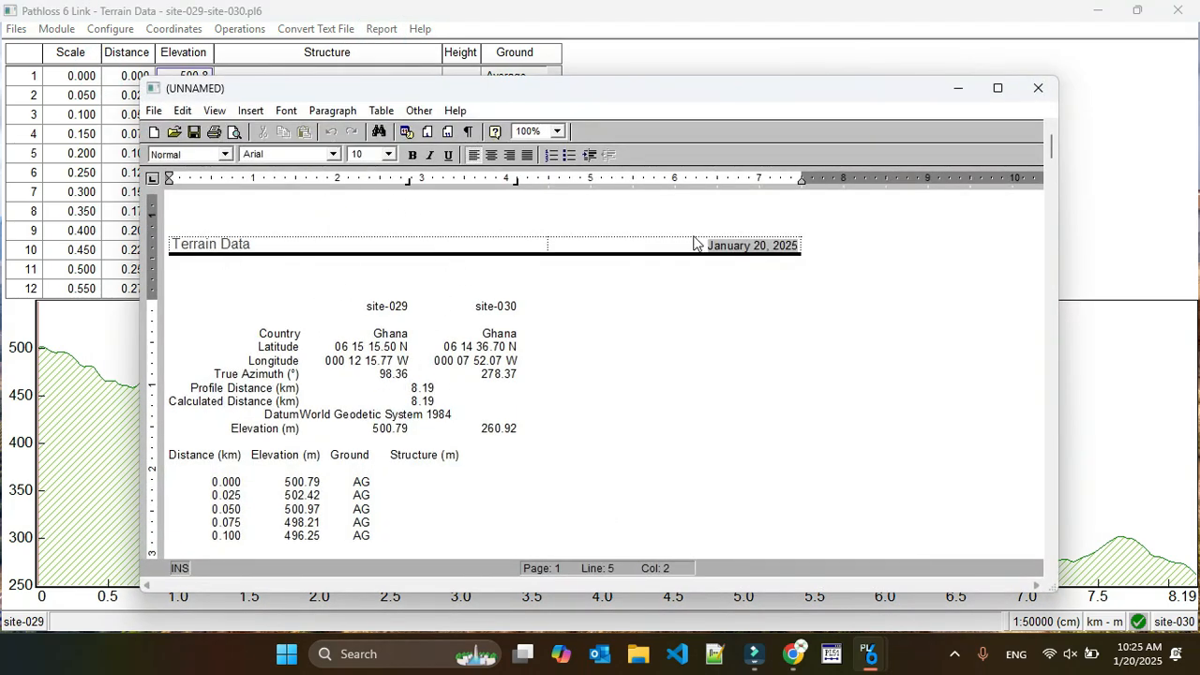
click(1038, 87)
click(58, 29)
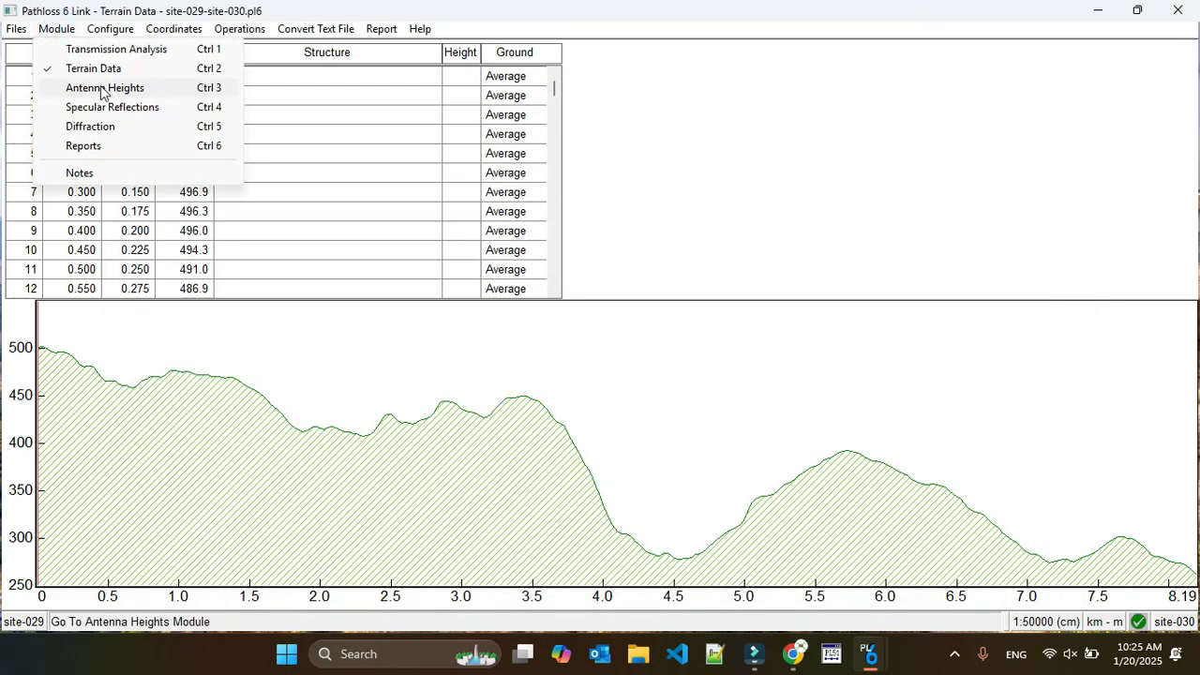
click(36, 89)
- Generate the antenna clearance report with a clearance tolerance of 10 m, view it maximized, and close it
click(214, 33)
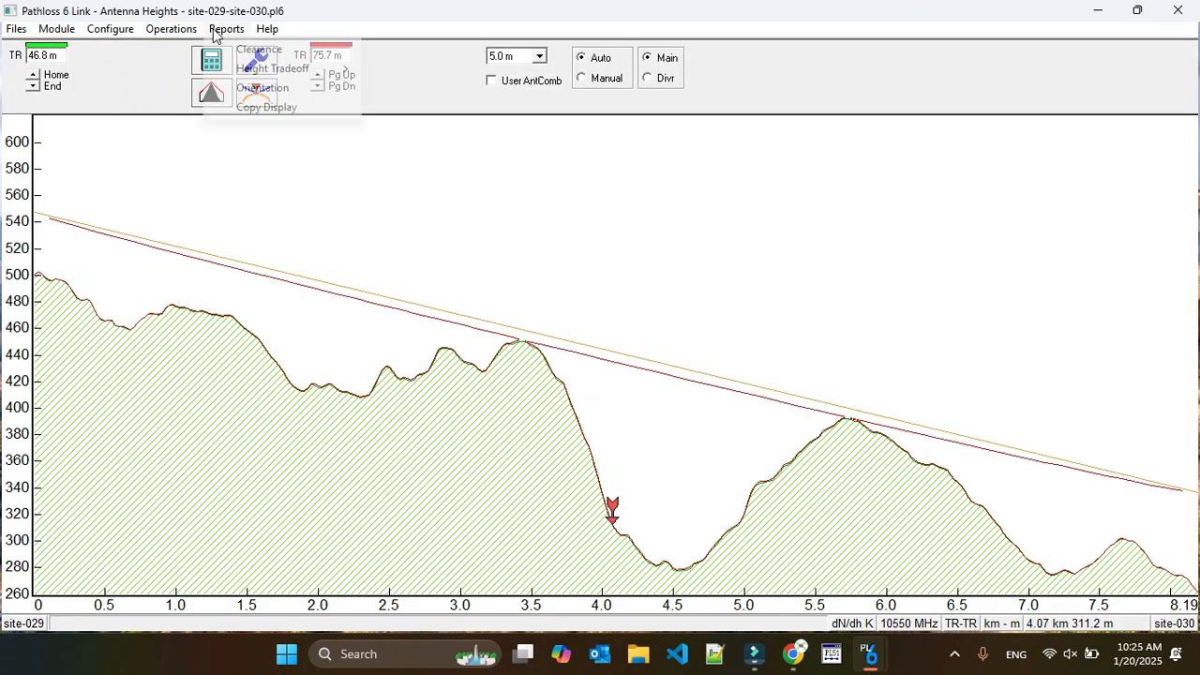
click(270, 52)
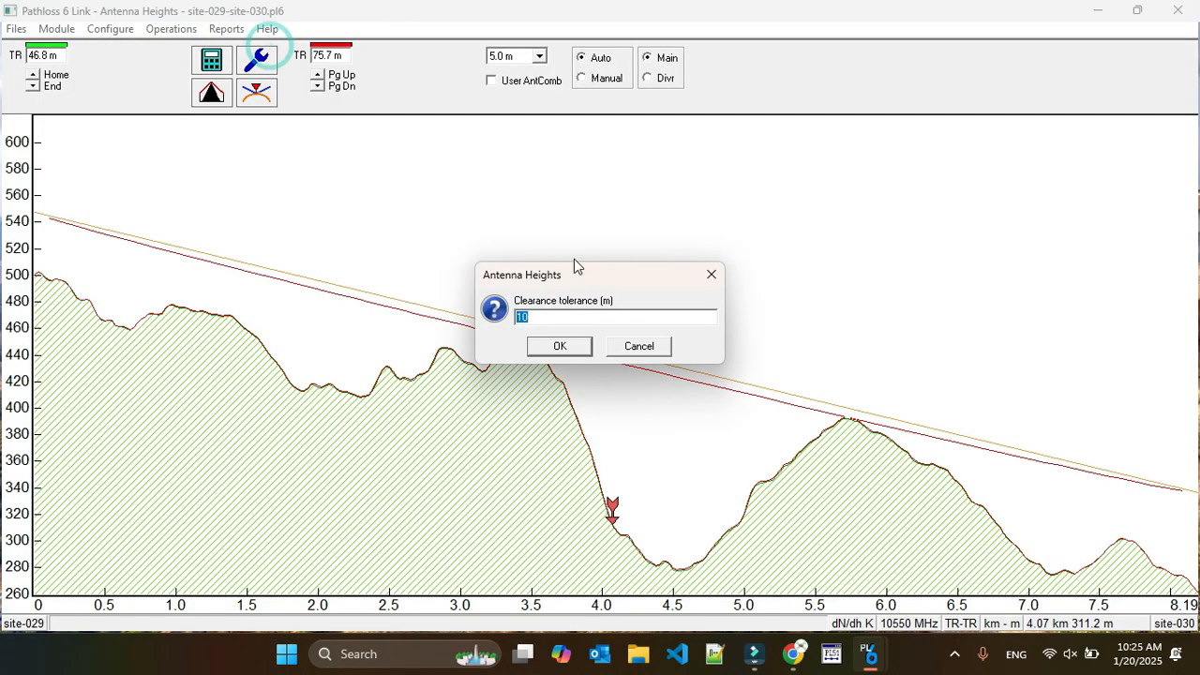
click(559, 346)
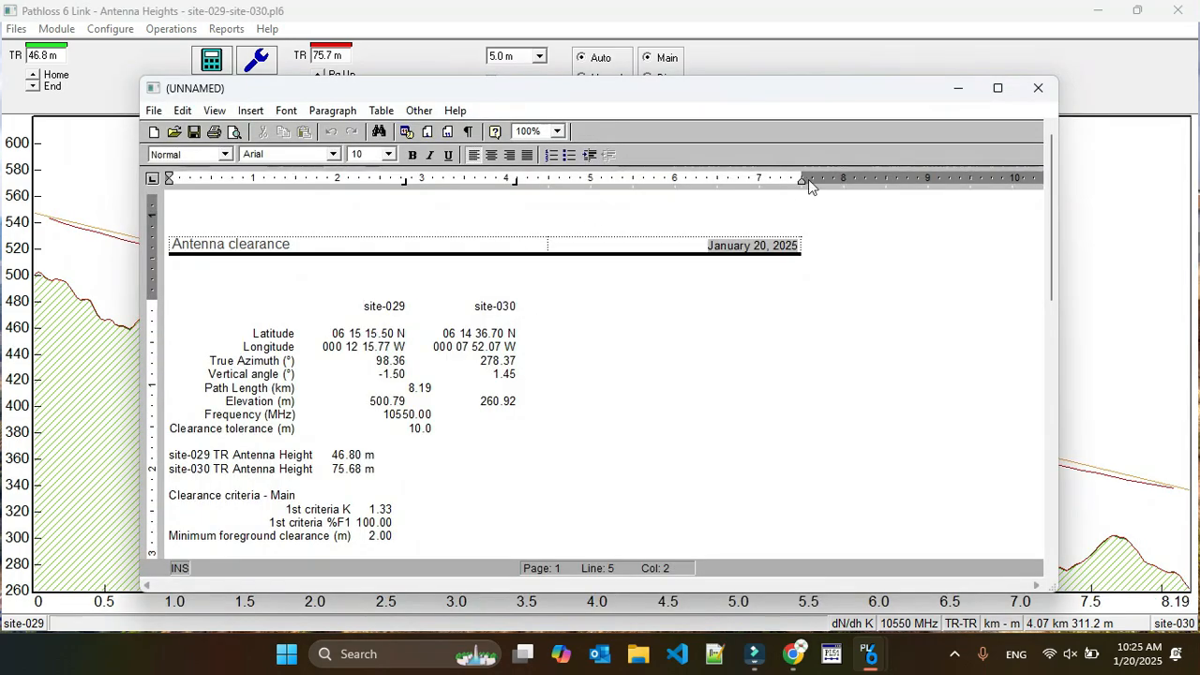
click(998, 87)
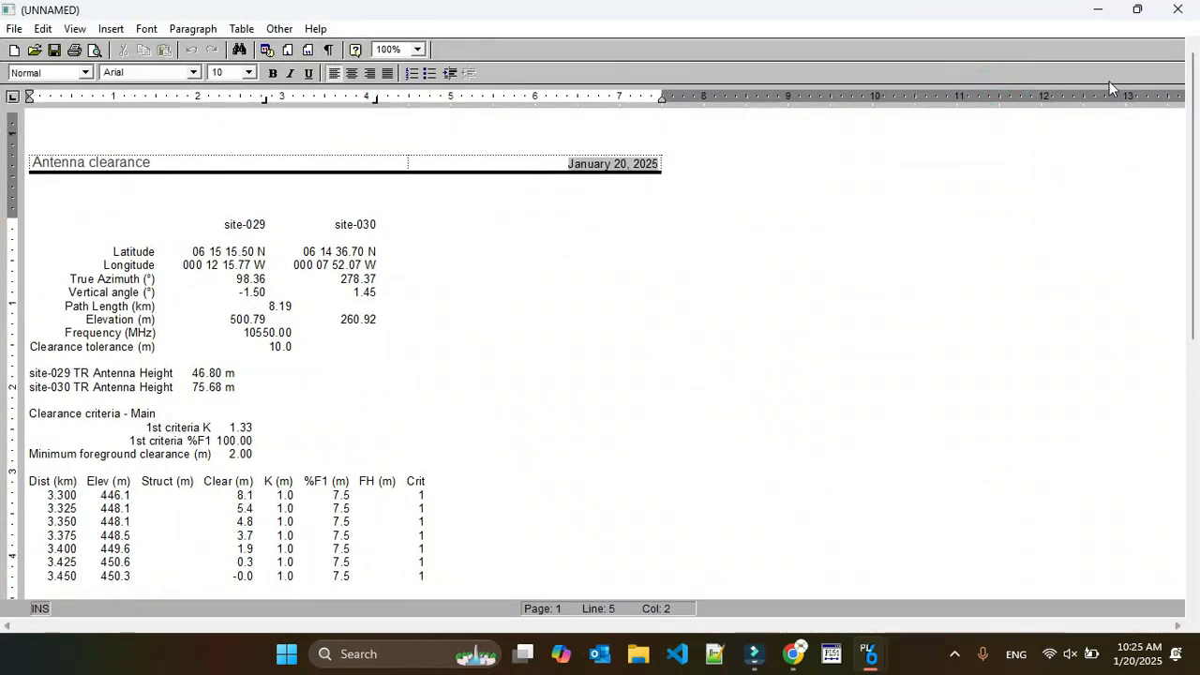
click(1177, 9)
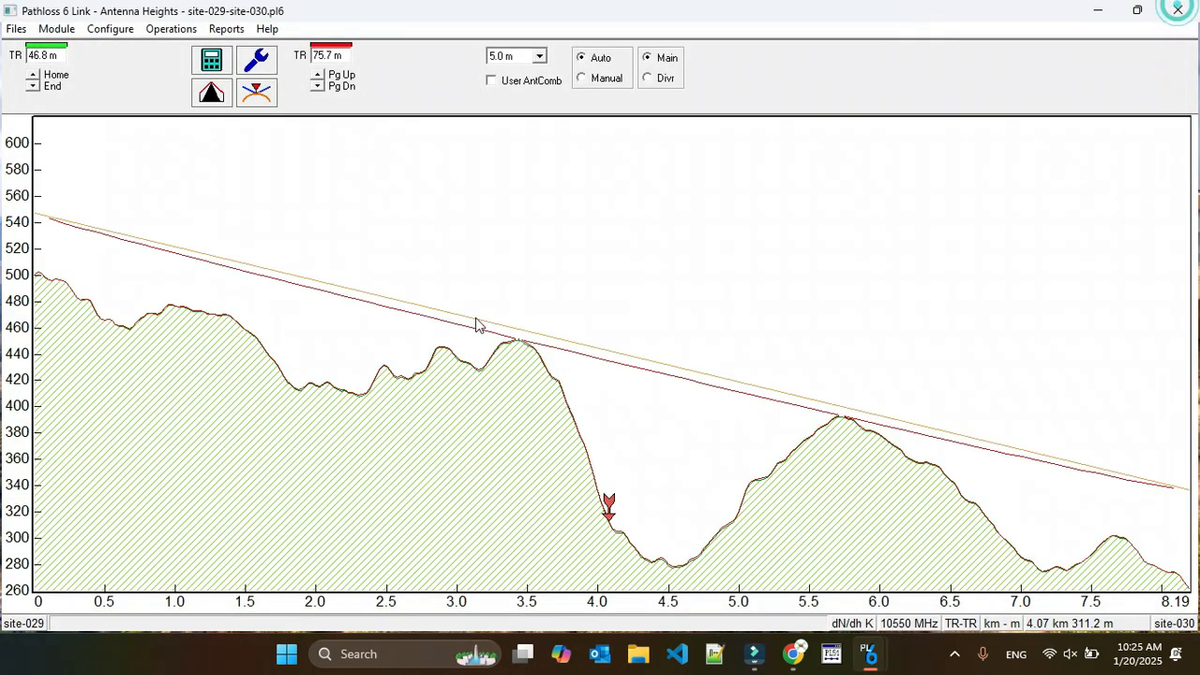
- Check which other reports the Antenna Heights module offers and close the link to return to the network map
click(226, 28)
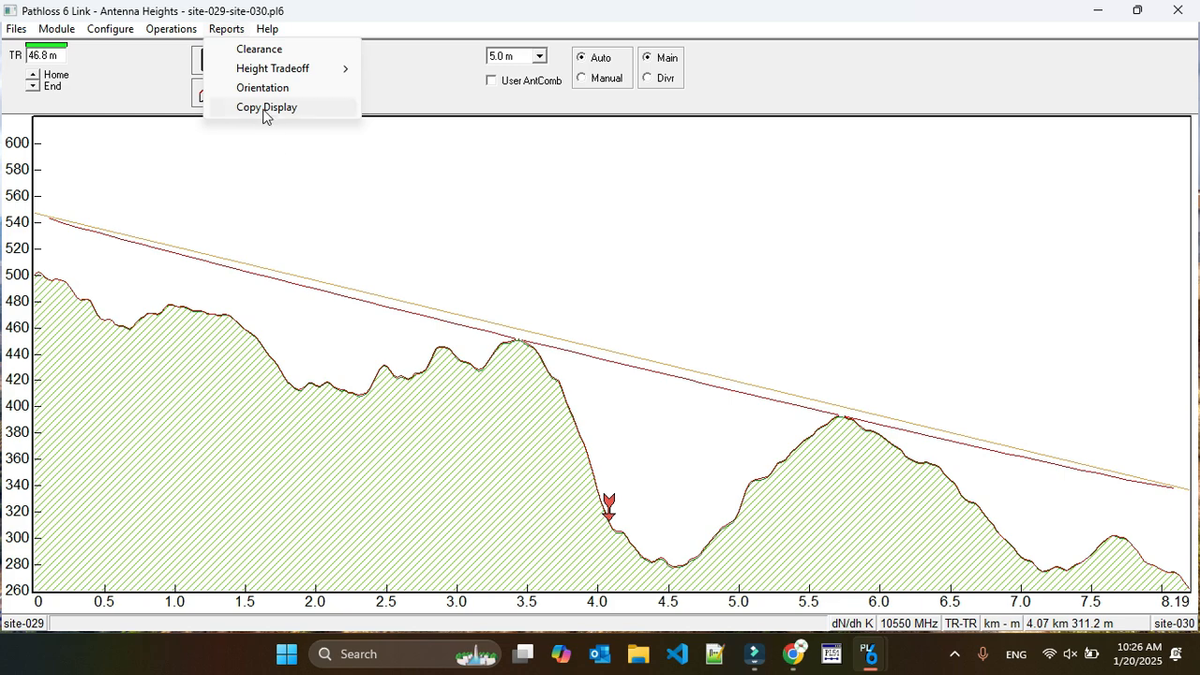
mouse_move(267, 28)
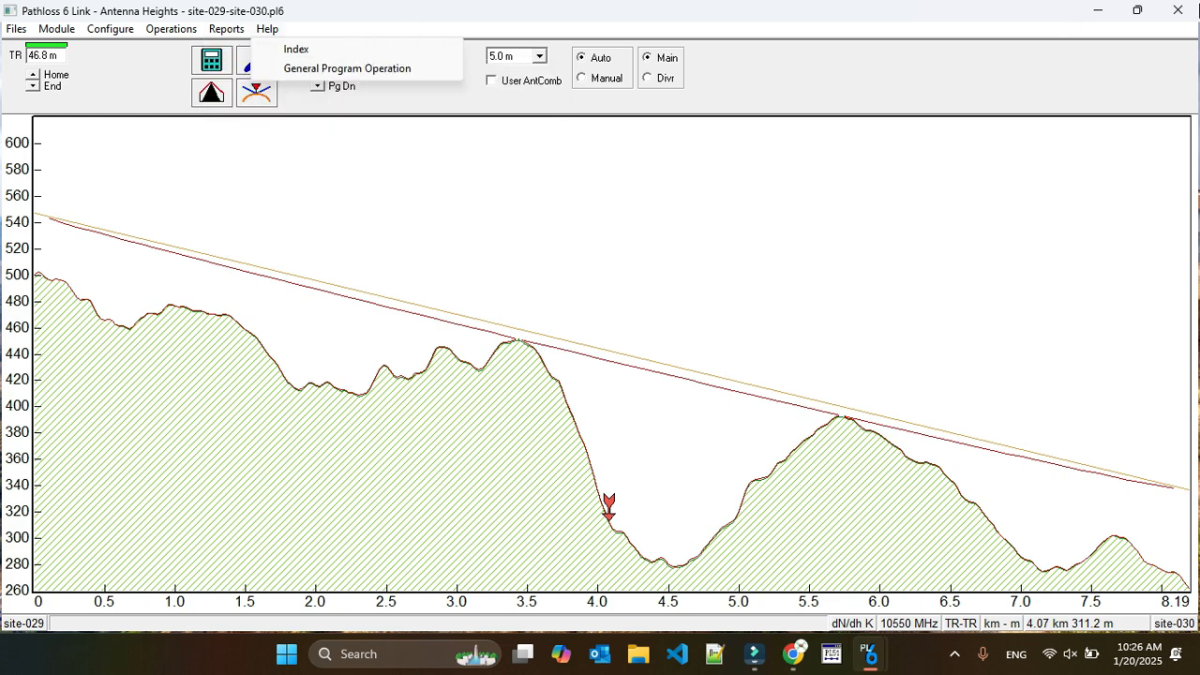
click(1177, 9)
click(649, 362)
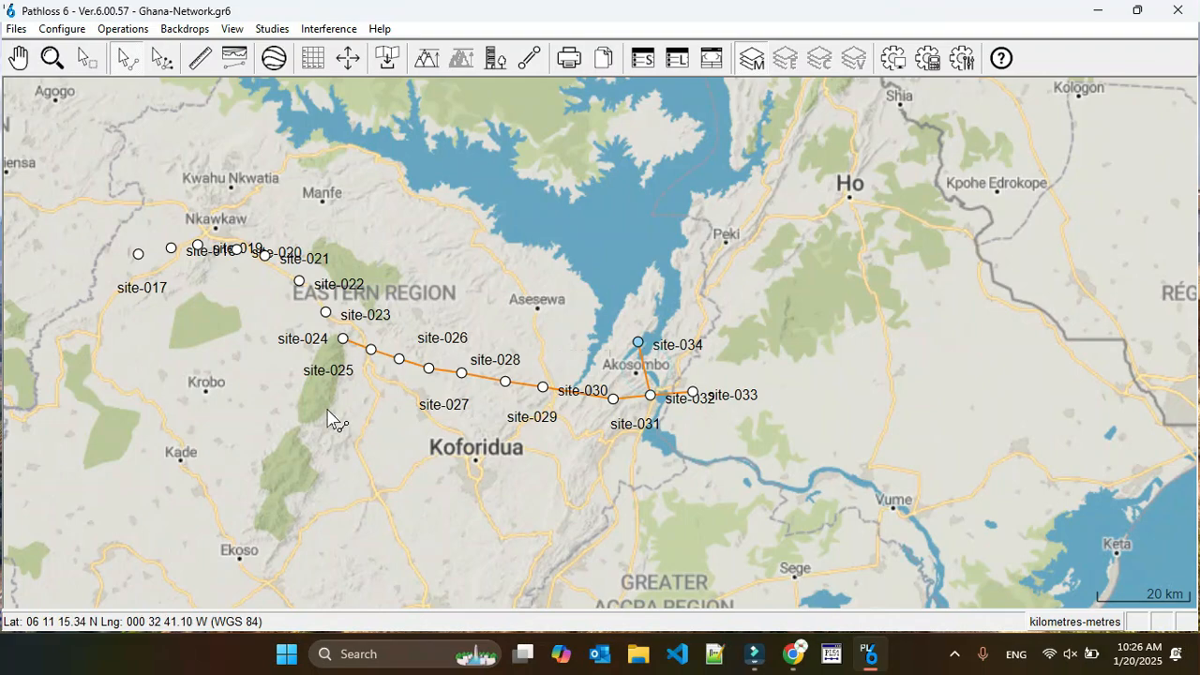
- Check which report operations are available for the whole network
click(120, 30)
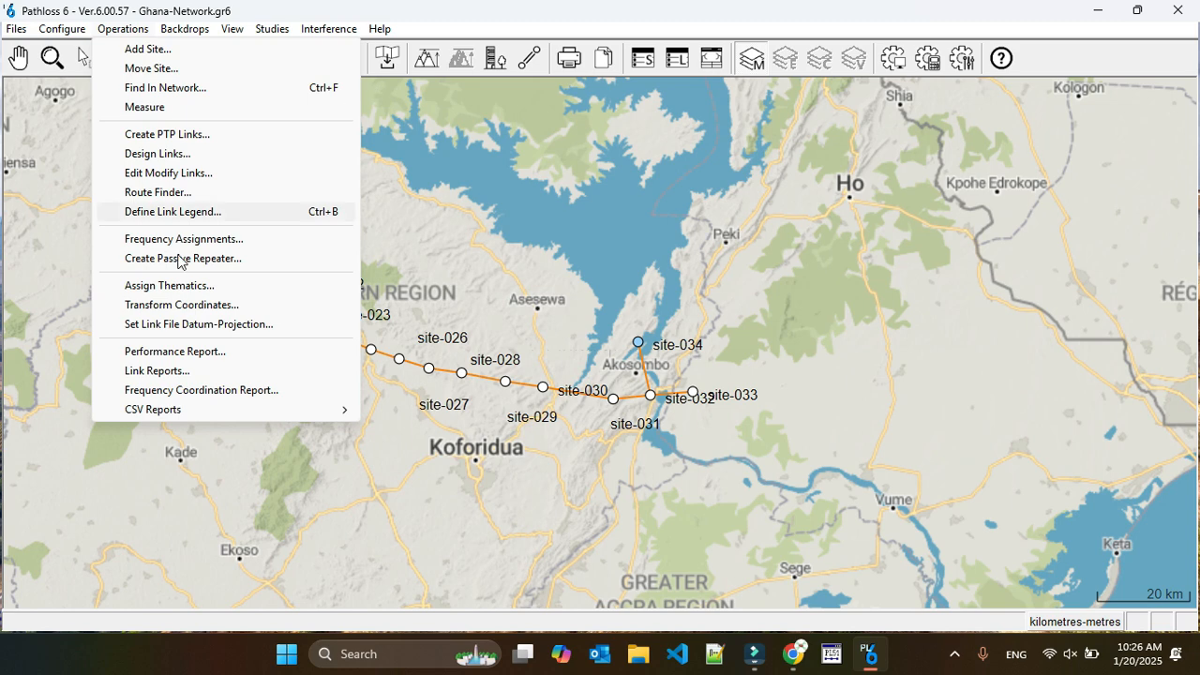
click(637, 203)
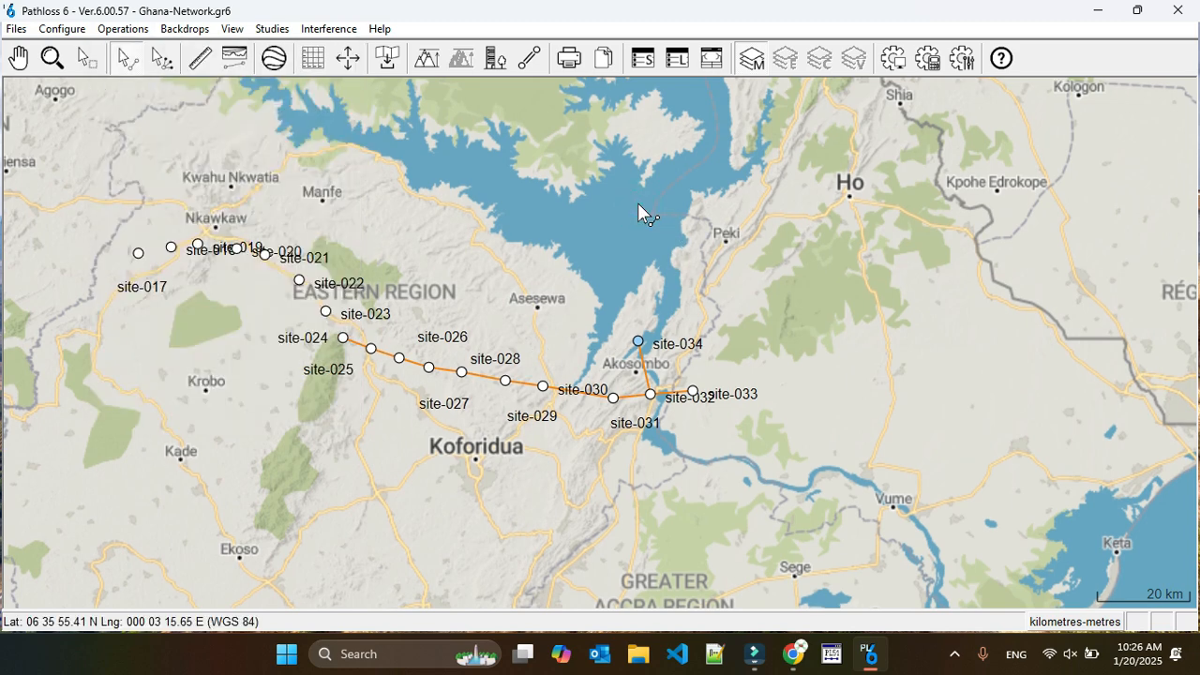